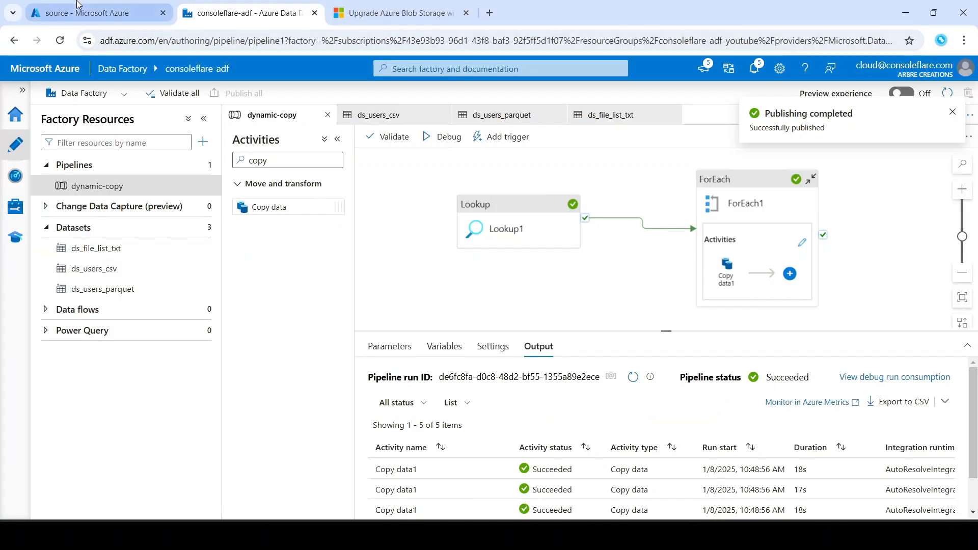
- Switch to the Azure portal and inspect the target container's users.parquet file and the contents of its Contoso DW folder
{"action": "left_click", "coordinate": [78, 4]}
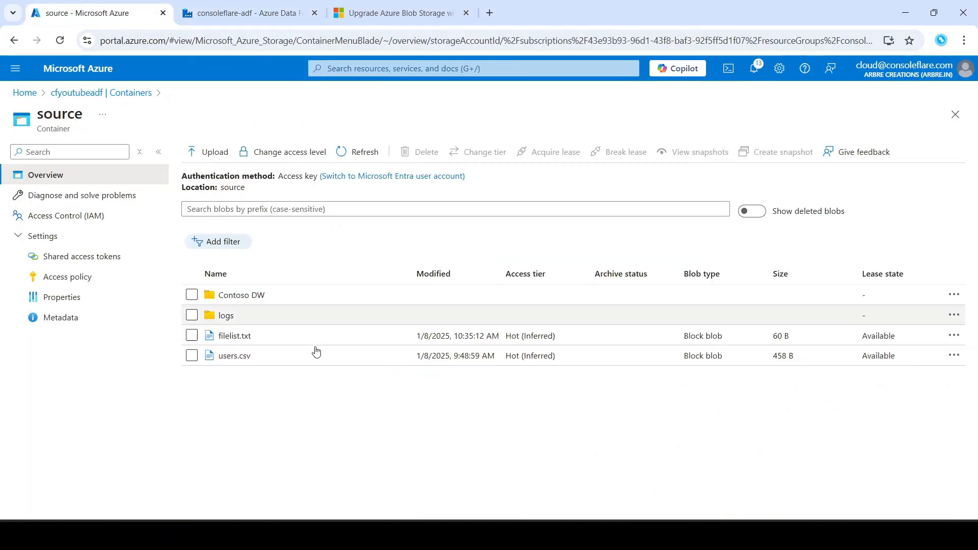
{"action": "left_click", "coordinate": [955, 114]}
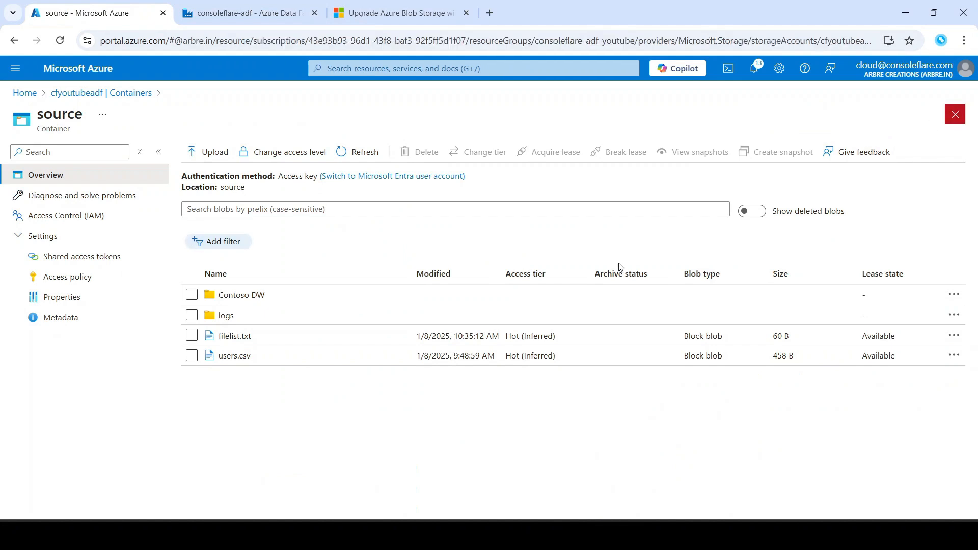
{"action": "left_click", "coordinate": [217, 278]}
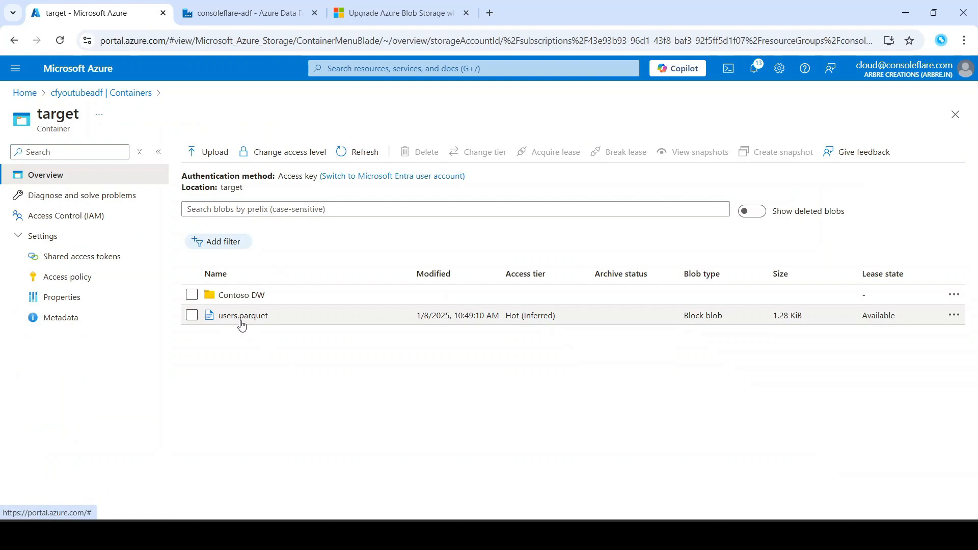
{"action": "left_click", "coordinate": [234, 299]}
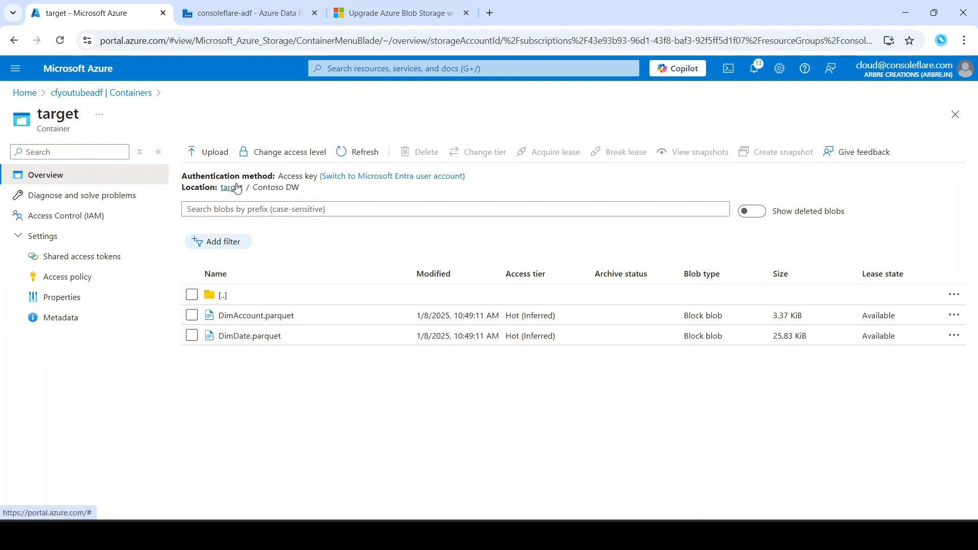
{"action": "left_click", "coordinate": [237, 188]}
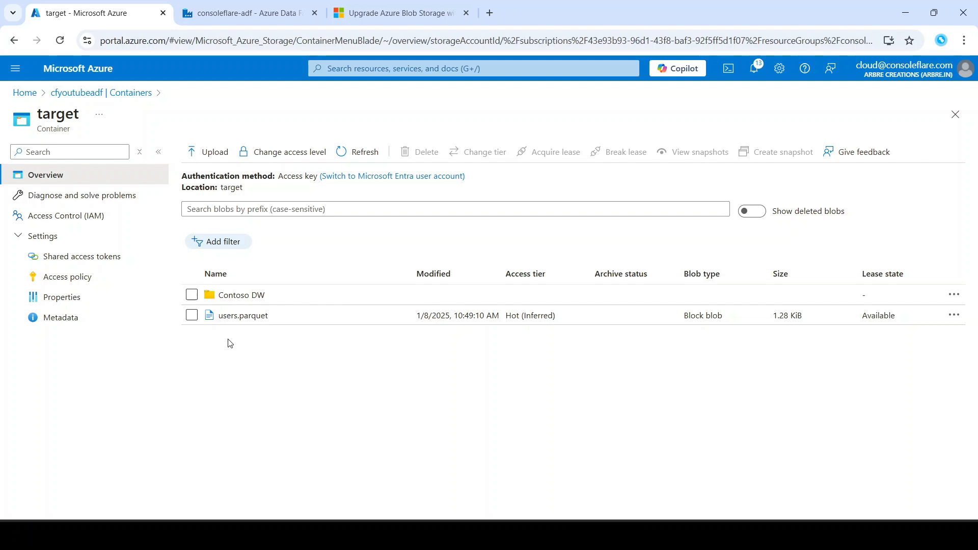
{"action": "left_click", "coordinate": [224, 9]}
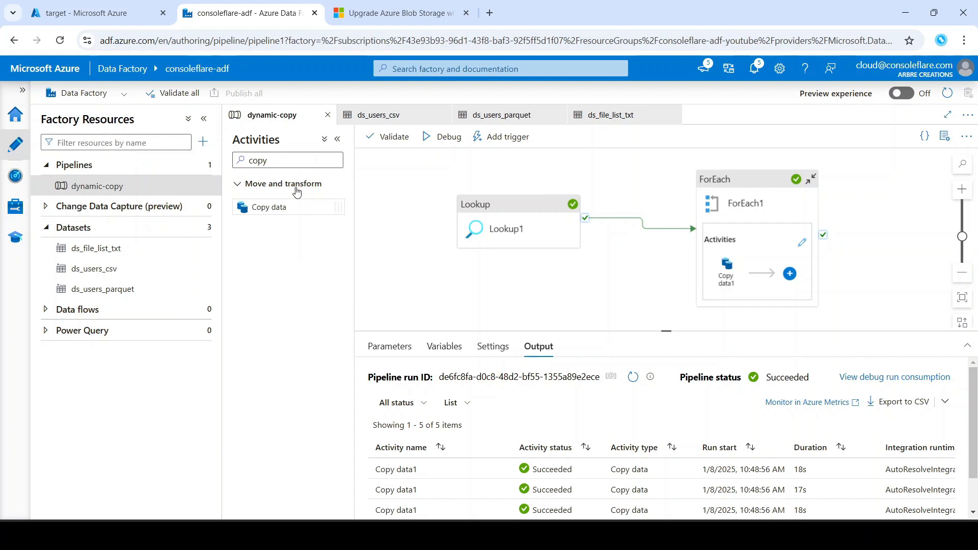
{"action": "mouse_move", "coordinate": [206, 182]}
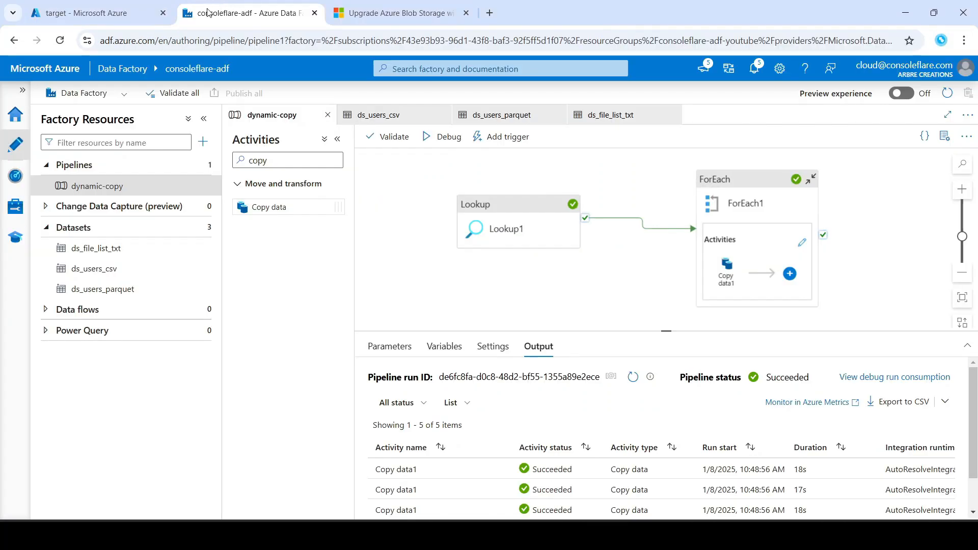
{"action": "left_click", "coordinate": [138, 22]}
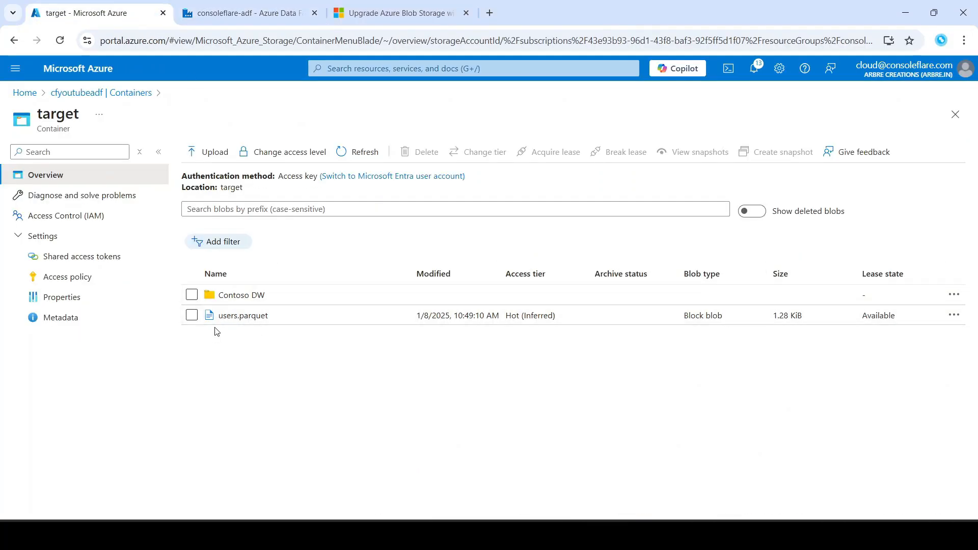
- Switch to Azure Data Factory and create a new pipeline named "move files"
{"action": "left_click", "coordinate": [244, 14]}
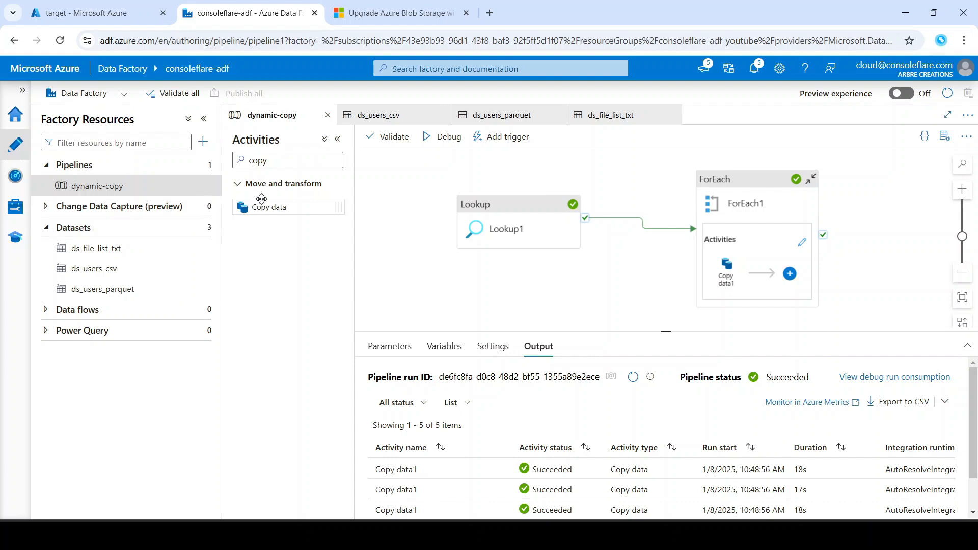
{"action": "left_click", "coordinate": [202, 165]}
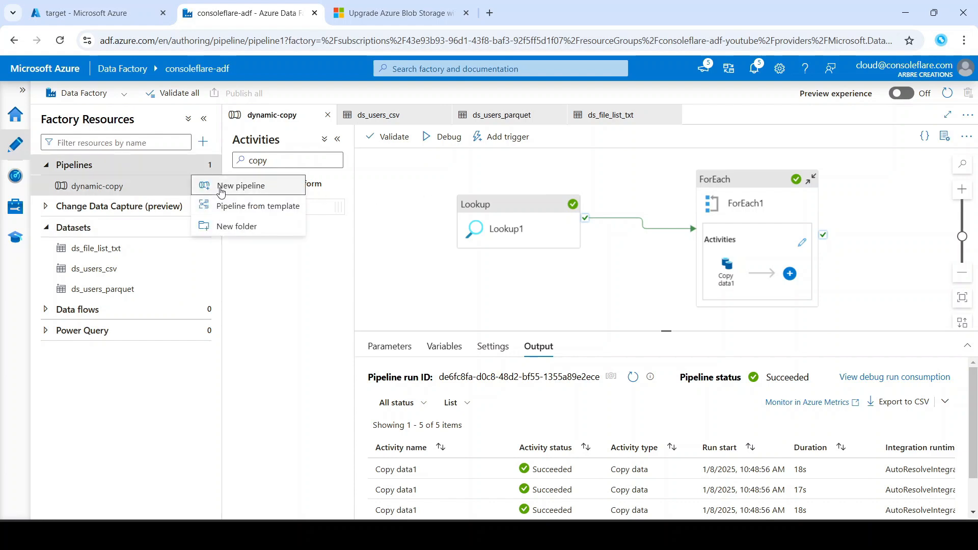
{"action": "left_click", "coordinate": [240, 186]}
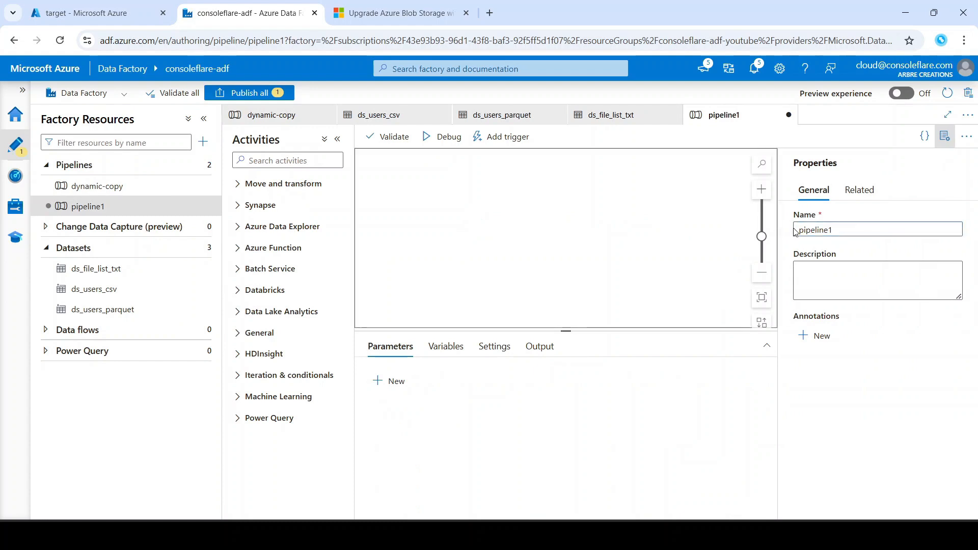
{"action": "double_click", "coordinate": [815, 229]}
{"action": "type", "text": "move files"}
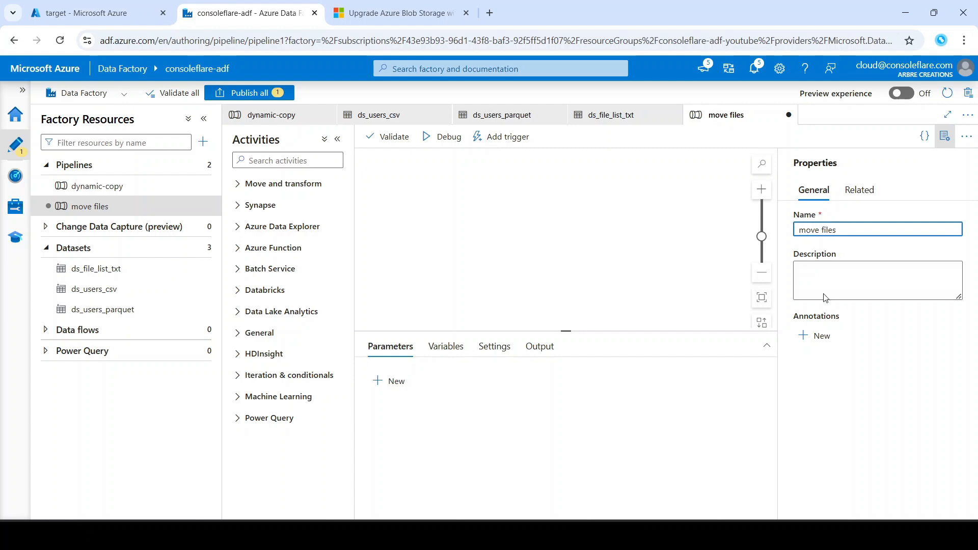
{"action": "left_click", "coordinate": [944, 136]}
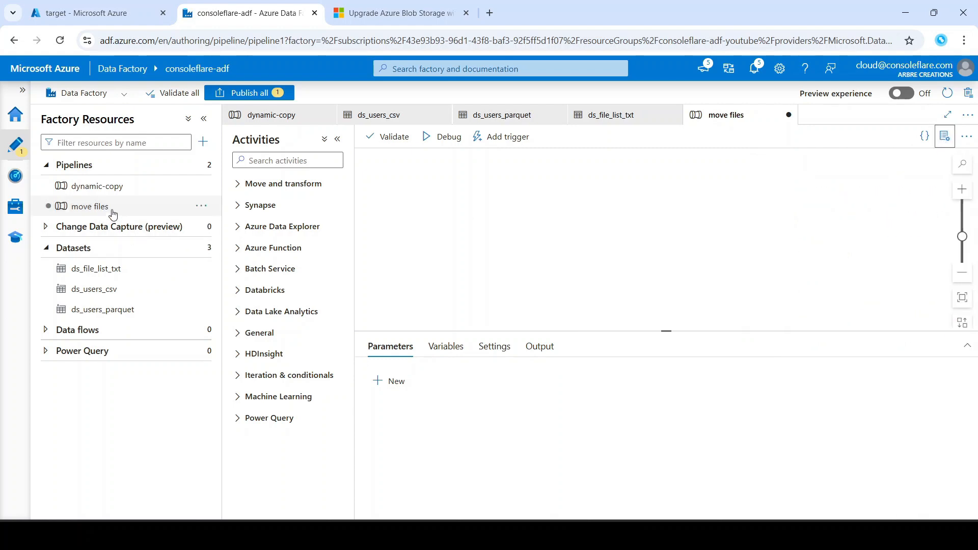
- Find the Copy data activity and add it to the move files pipeline canvas
{"action": "left_click", "coordinate": [270, 159]}
{"action": "type", "text": "copy"}
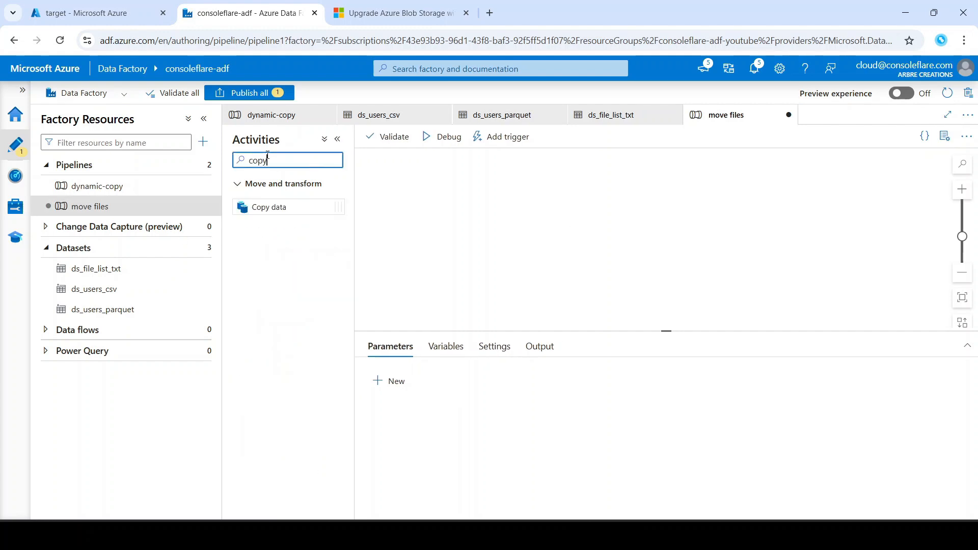
{"action": "left_click_drag", "start_coordinate": [289, 193], "coordinate": [399, 216]}
{"action": "left_click_drag", "start_coordinate": [327, 209], "coordinate": [439, 213]}
- Check users.parquet in the target container and set the Copy data activity's source dataset to ds_users_parquet
{"action": "left_click", "coordinate": [135, 12]}
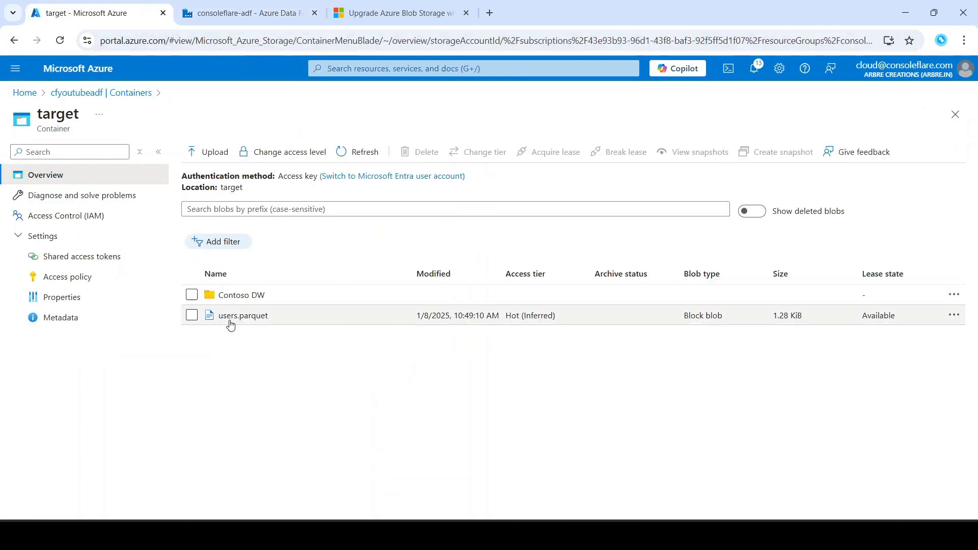
{"action": "left_click", "coordinate": [244, 12]}
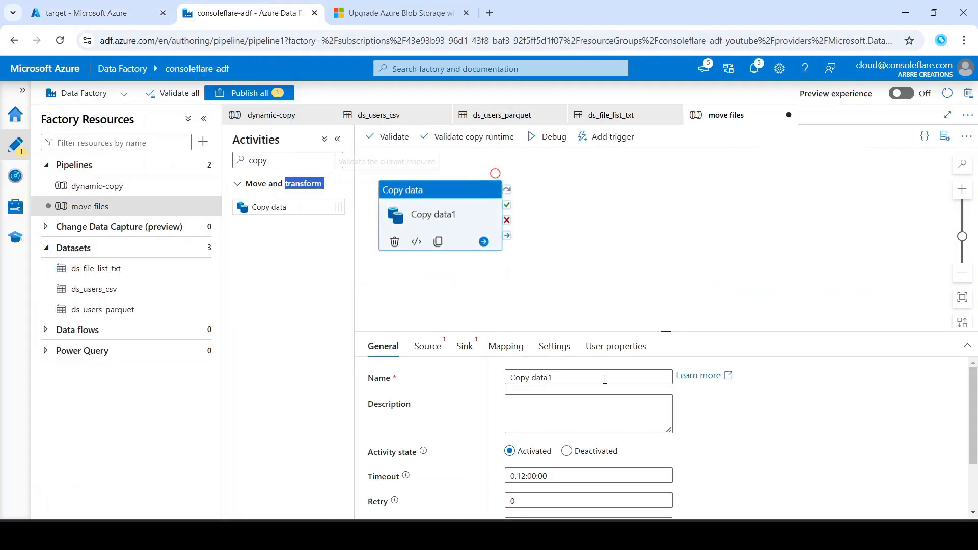
{"action": "left_click", "coordinate": [437, 221]}
{"action": "left_click", "coordinate": [433, 353]}
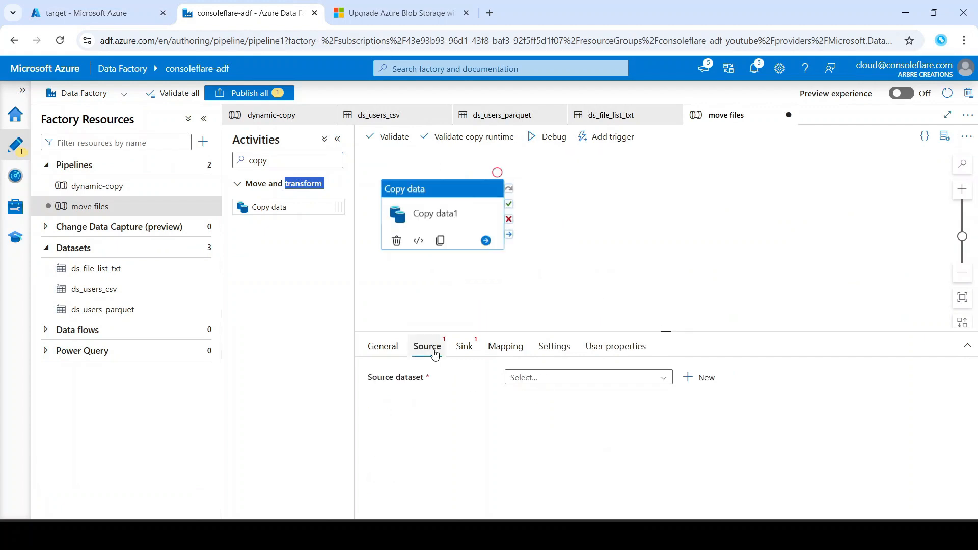
{"action": "left_click", "coordinate": [536, 383]}
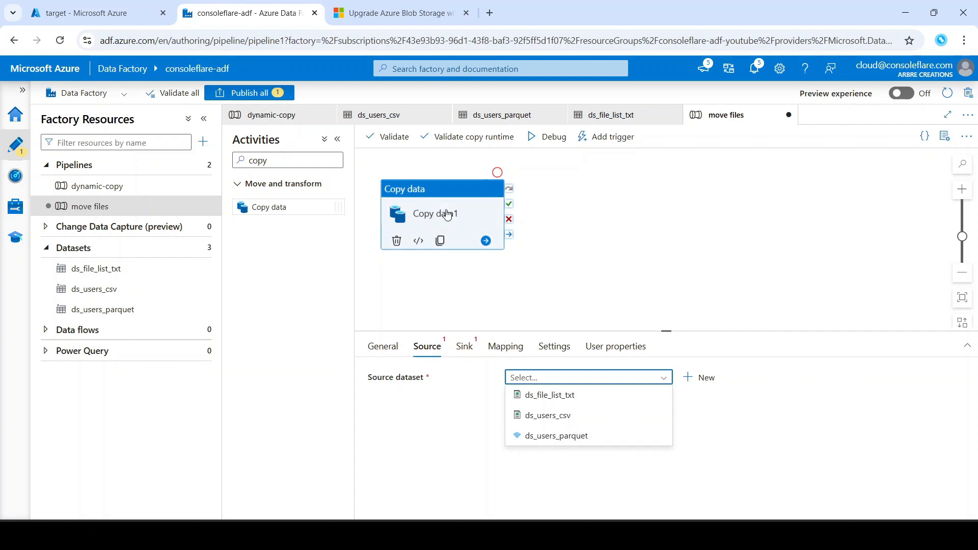
{"action": "left_click", "coordinate": [548, 436]}
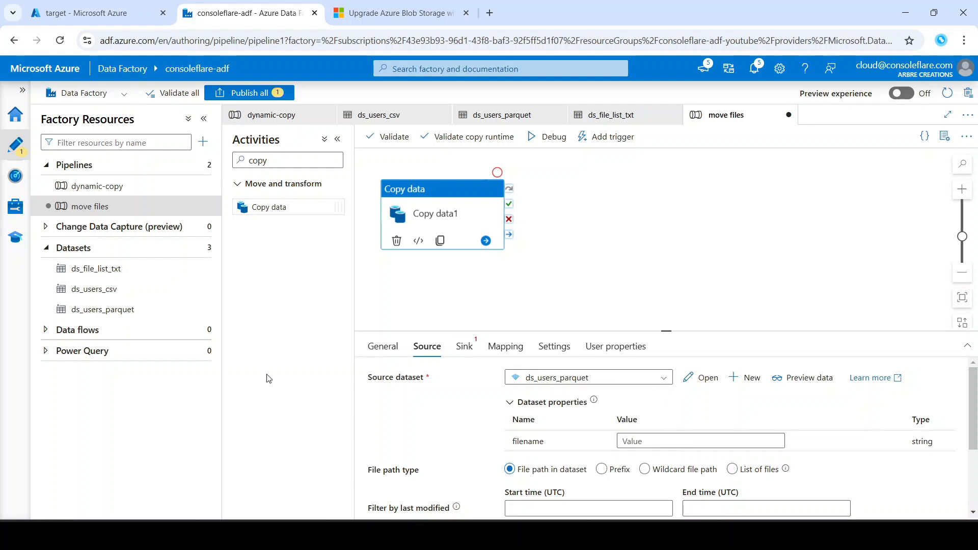
- Review the ds_users_parquet dataset's file path and set ds_users_parquet as the Copy data activity's sink dataset
{"action": "left_click", "coordinate": [100, 309]}
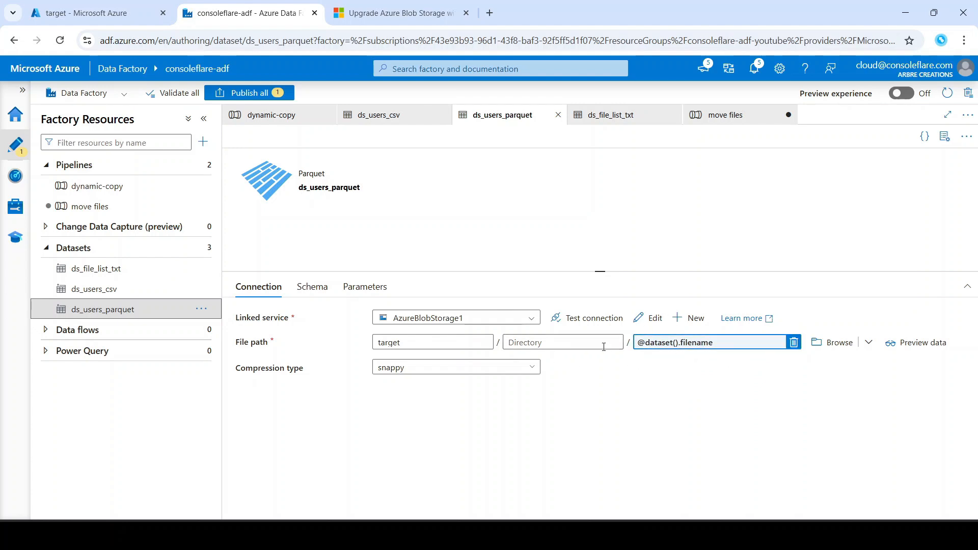
{"action": "left_click", "coordinate": [554, 346]}
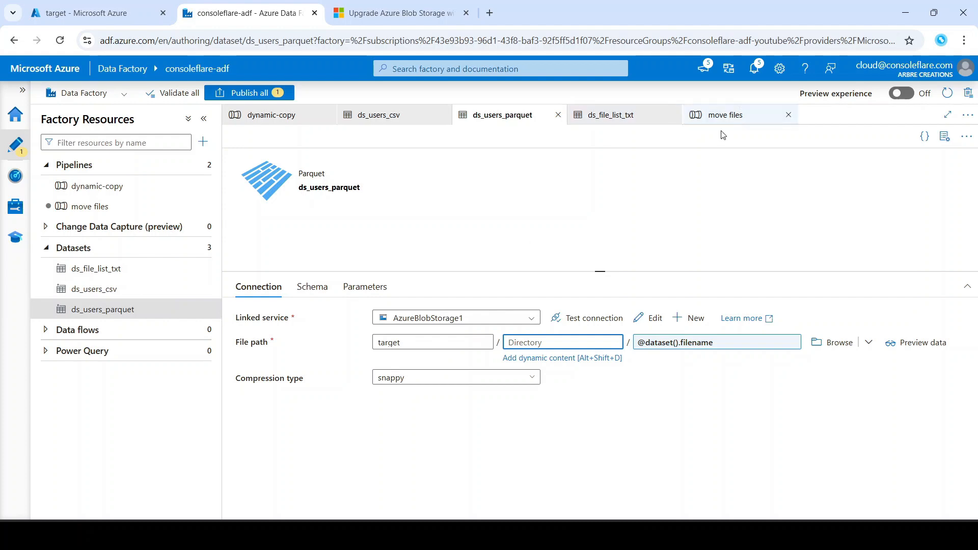
{"action": "left_click", "coordinate": [710, 116]}
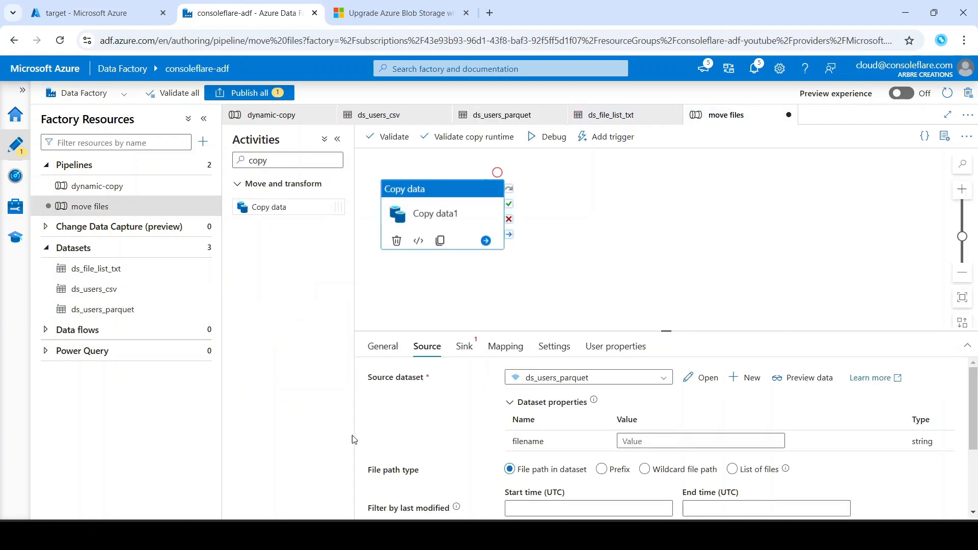
{"action": "left_click", "coordinate": [474, 347]}
{"action": "left_click", "coordinate": [566, 381]}
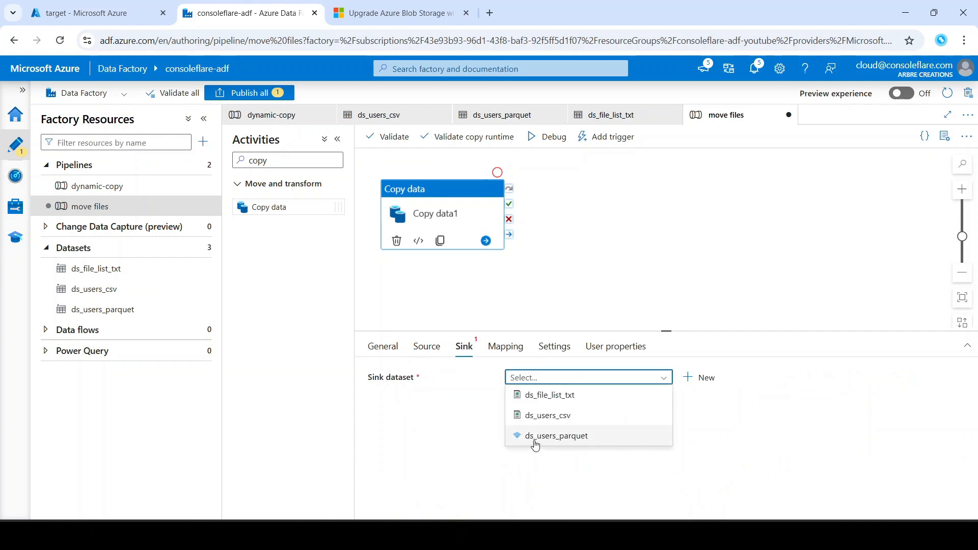
{"action": "left_click", "coordinate": [535, 443]}
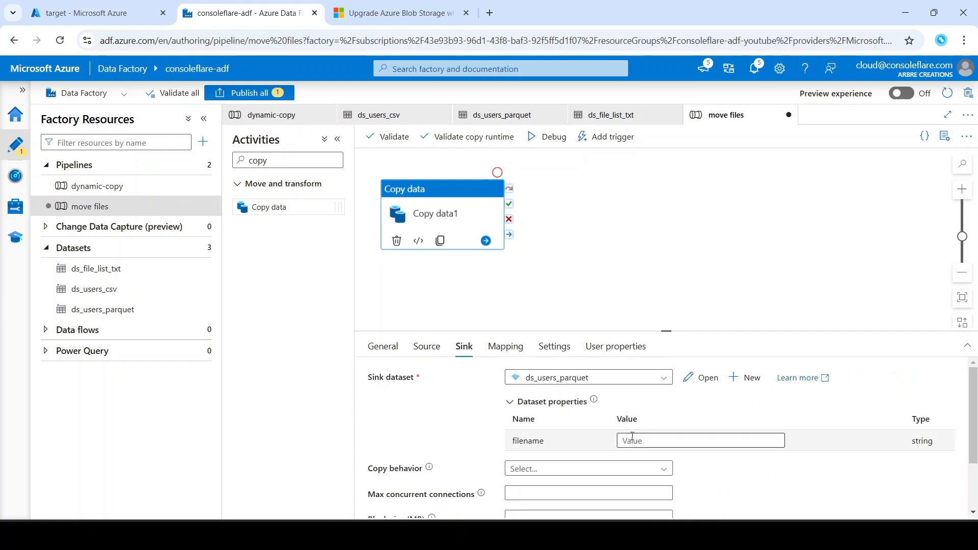
{"action": "left_click", "coordinate": [632, 439]}
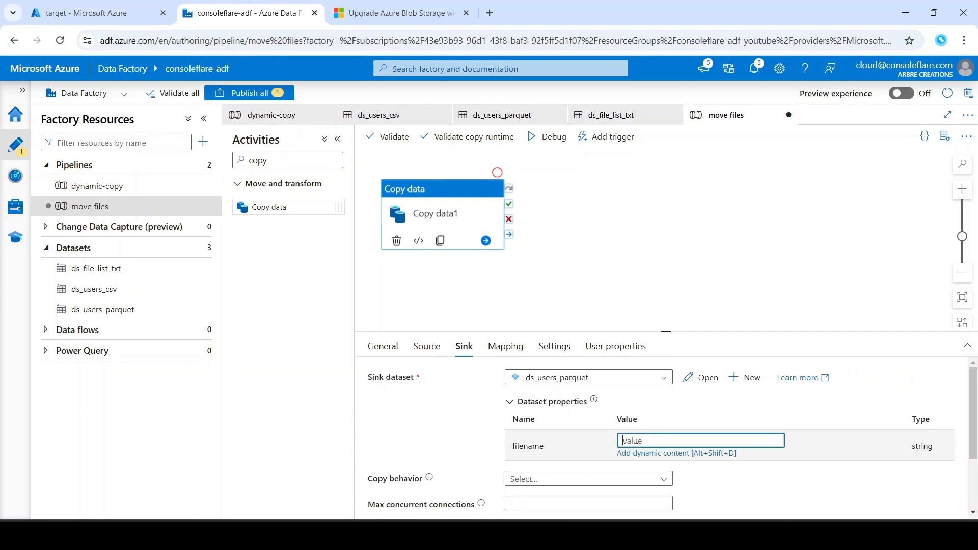
- Set the source dataset's filename parameter to users.parquet and check it against the ds_users_parquet file path
{"action": "left_click", "coordinate": [438, 348]}
{"action": "left_click", "coordinate": [639, 439]}
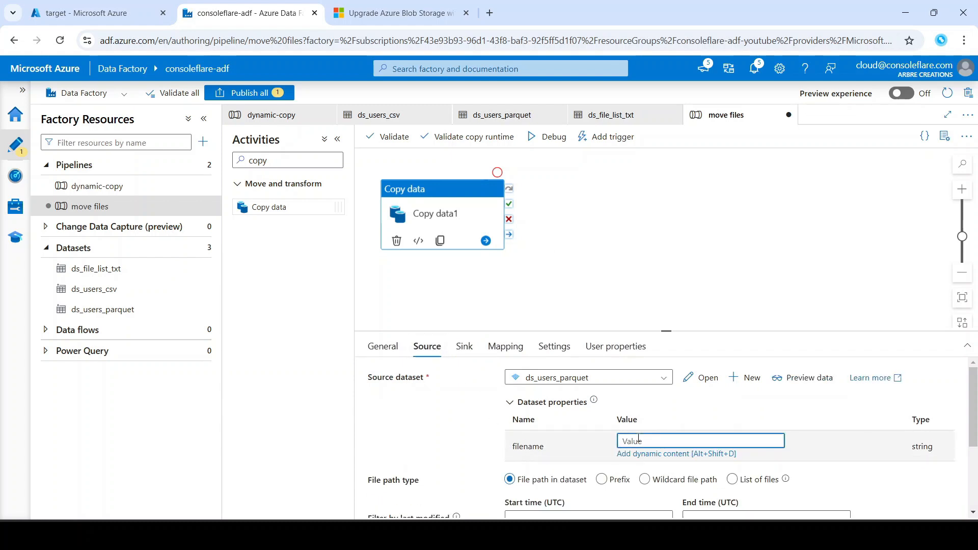
{"action": "type", "text": "users.parquet"}
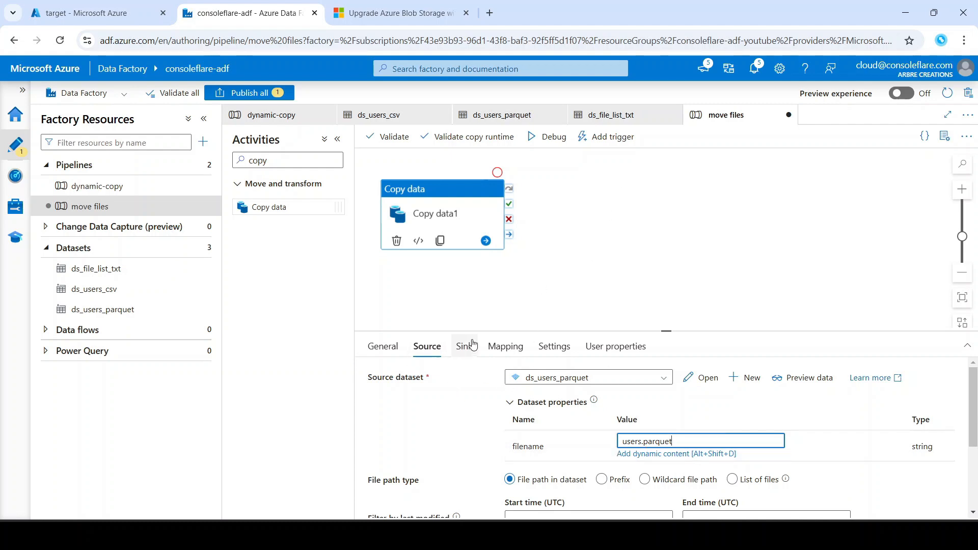
{"action": "left_click", "coordinate": [502, 116]}
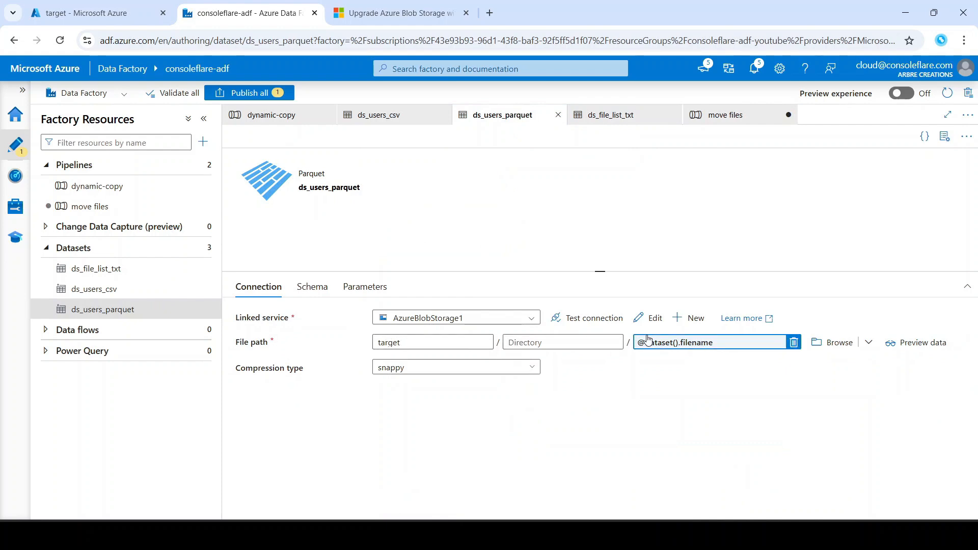
{"action": "left_click", "coordinate": [713, 116]}
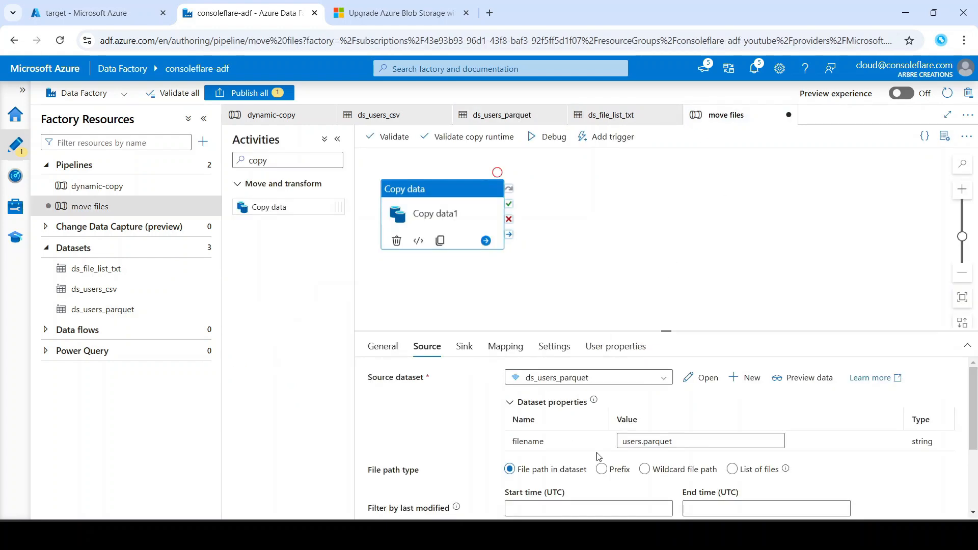
- Set the sink dataset's filename parameter to Contoso DW/users.parquet and recheck the dataset's file path and the source filename
{"action": "left_click", "coordinate": [463, 348]}
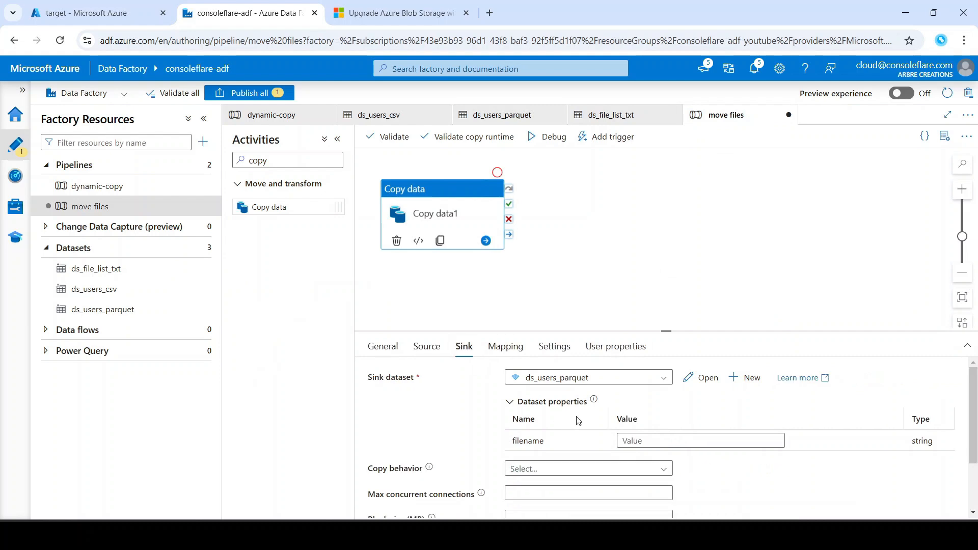
{"action": "left_click", "coordinate": [635, 439]}
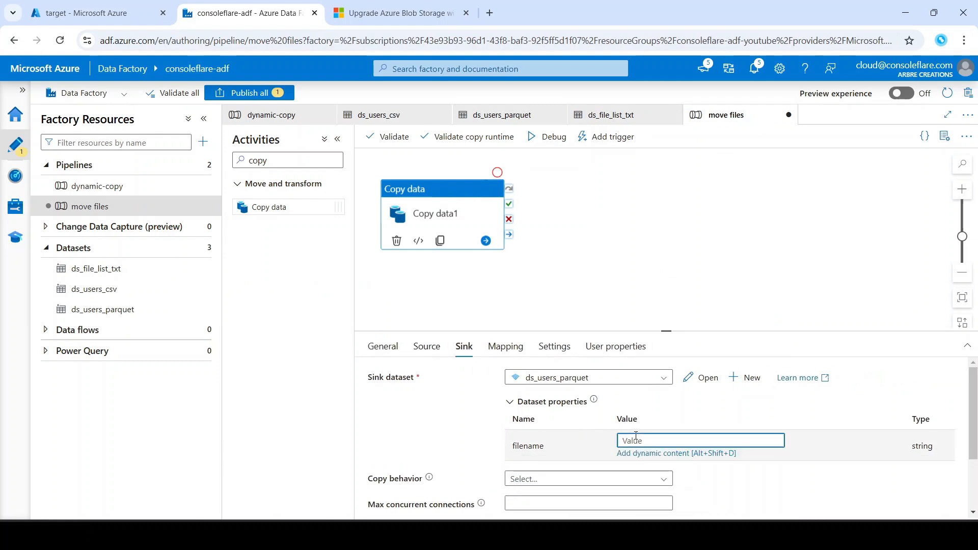
{"action": "type", "text": "Contoso DW/users.parquet"}
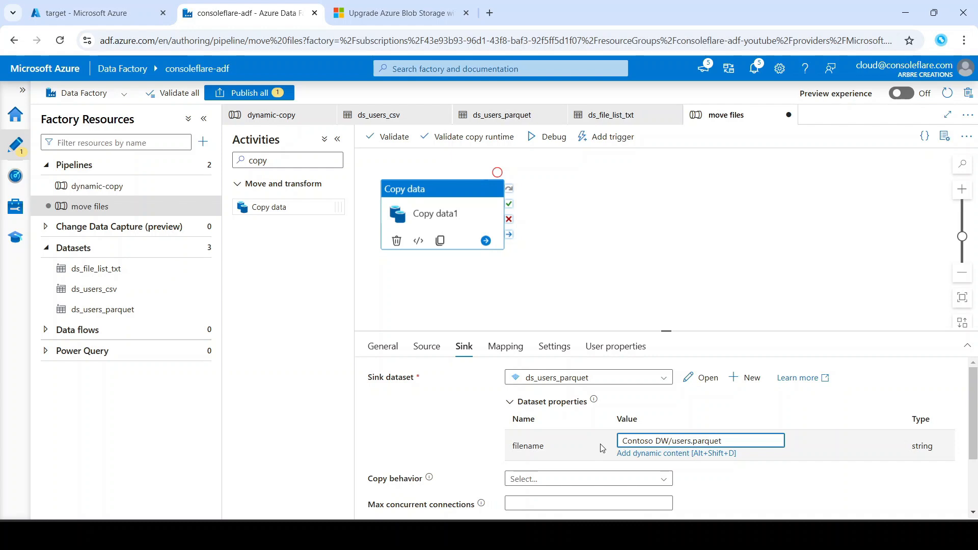
{"action": "left_click", "coordinate": [504, 118]}
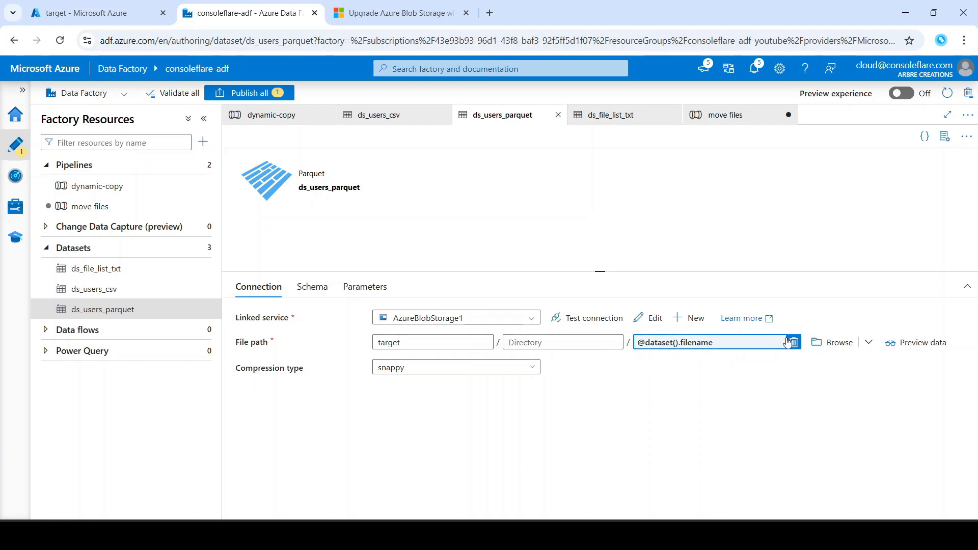
{"action": "left_click", "coordinate": [713, 121]}
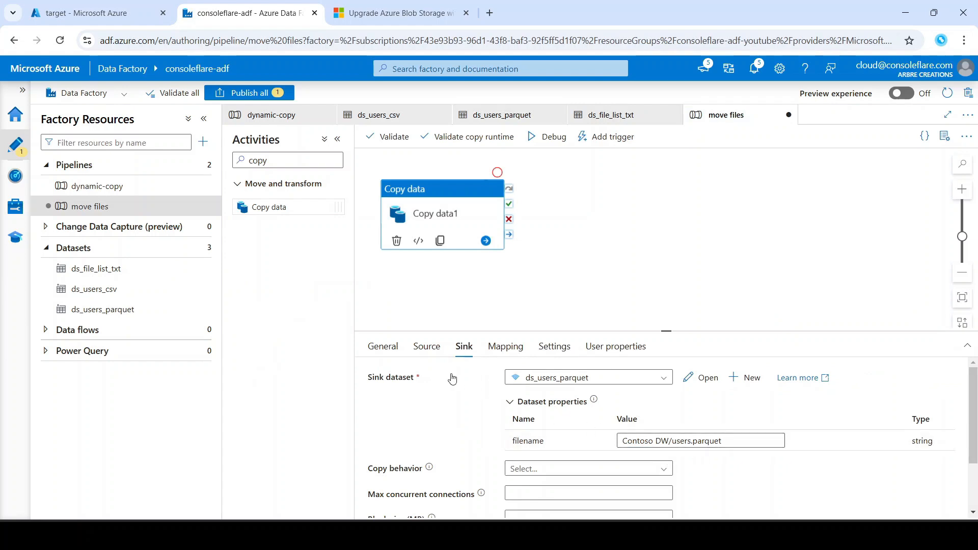
{"action": "left_click", "coordinate": [425, 347]}
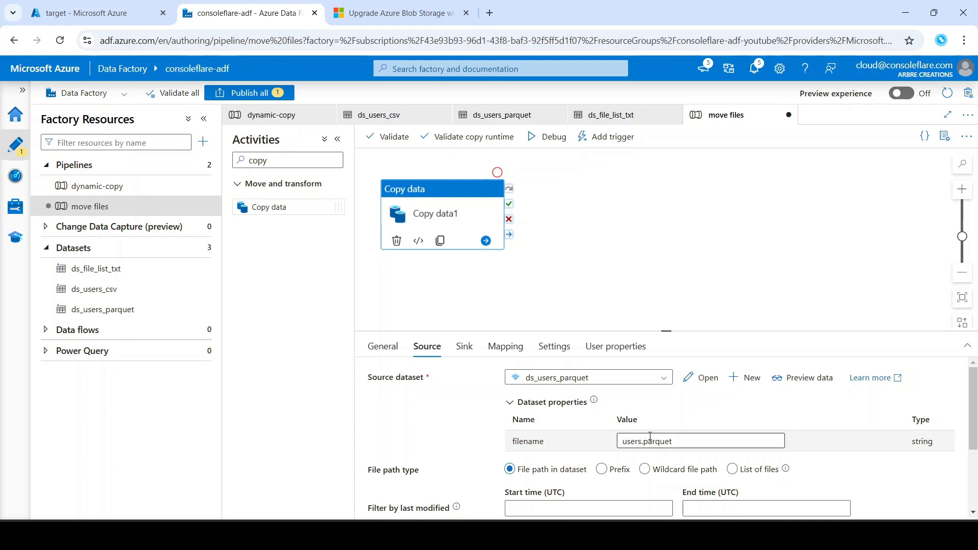
- Review the Copy data activity's sink filename and check the files in the target container's root and Contoso DW folder
{"action": "left_click", "coordinate": [463, 346]}
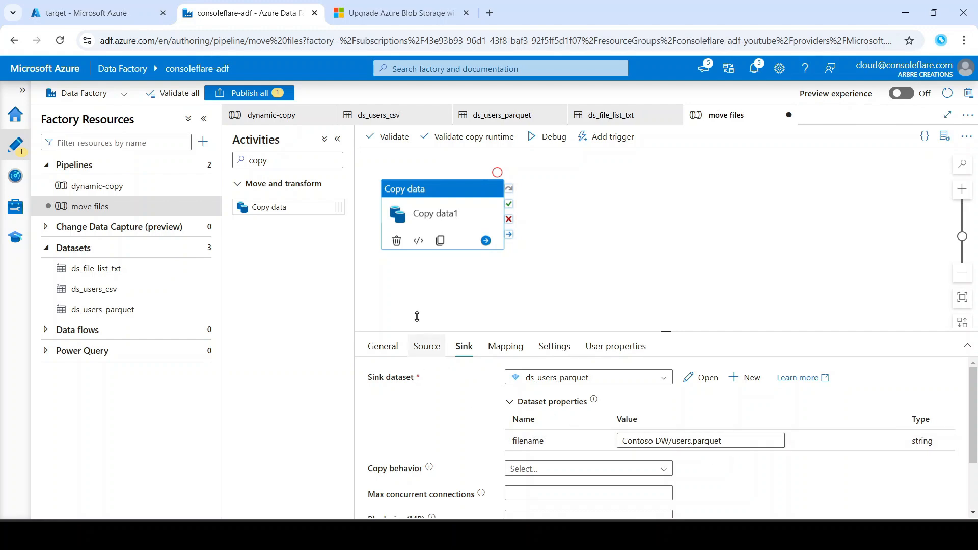
{"action": "left_click", "coordinate": [114, 17]}
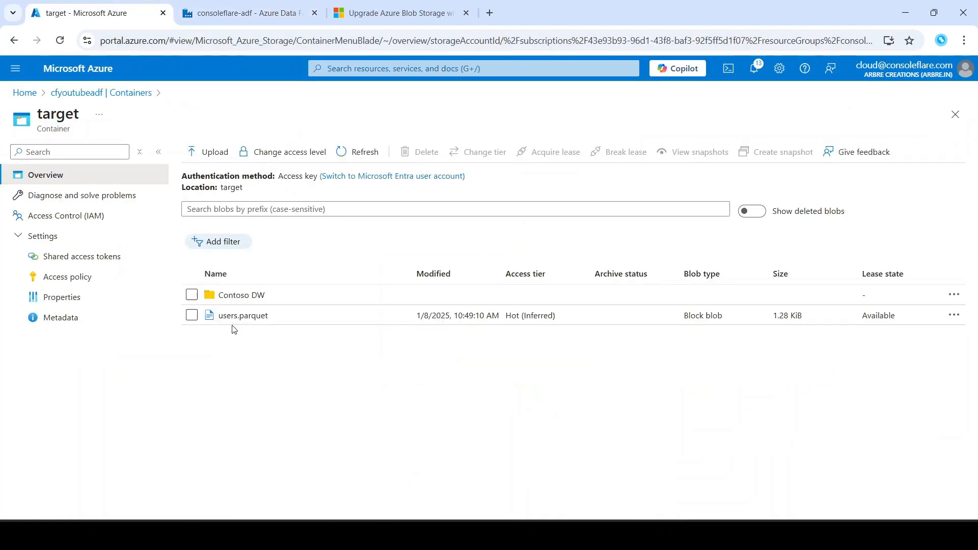
{"action": "left_click", "coordinate": [233, 301]}
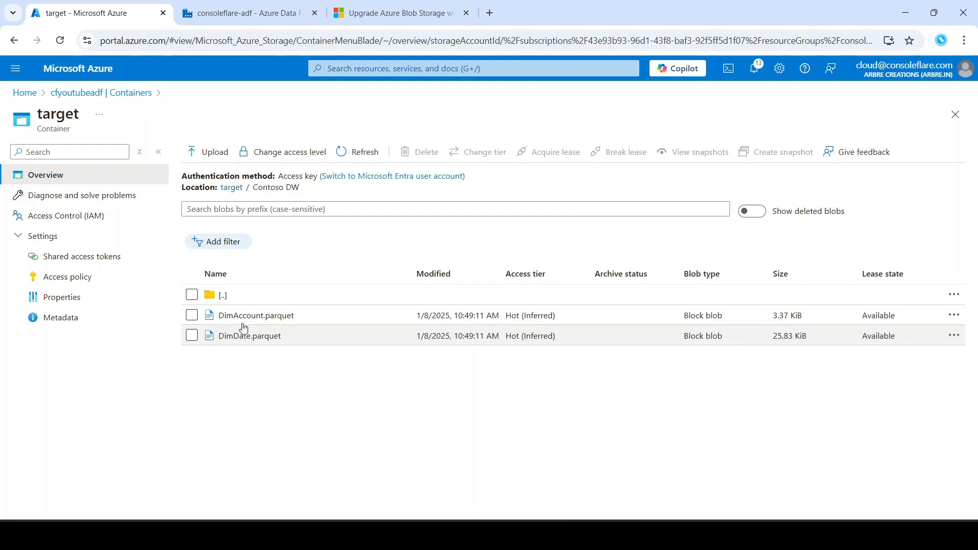
{"action": "left_click", "coordinate": [232, 188]}
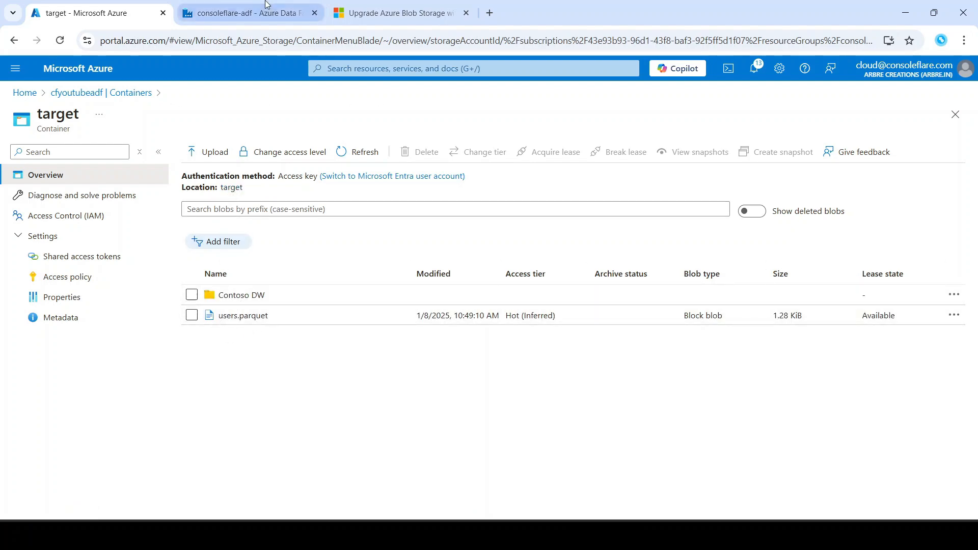
- Add a Delete activity named Delete source file to the move files pipeline, running on success of Copy data1
{"action": "left_click", "coordinate": [249, 12]}
{"action": "left_click_drag", "start_coordinate": [286, 162], "coordinate": [229, 170]}
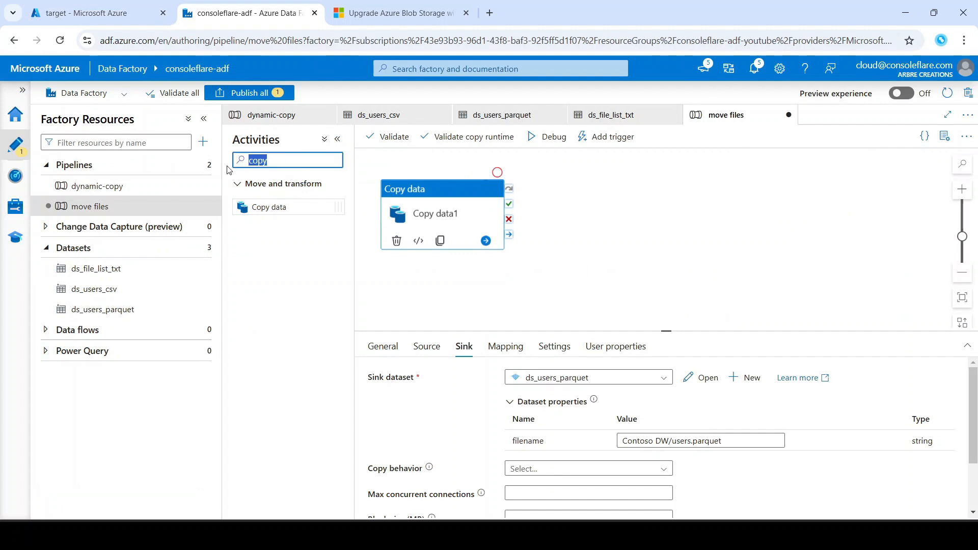
{"action": "type", "text": "delet"}
{"action": "left_click_drag", "start_coordinate": [279, 211], "coordinate": [599, 255]}
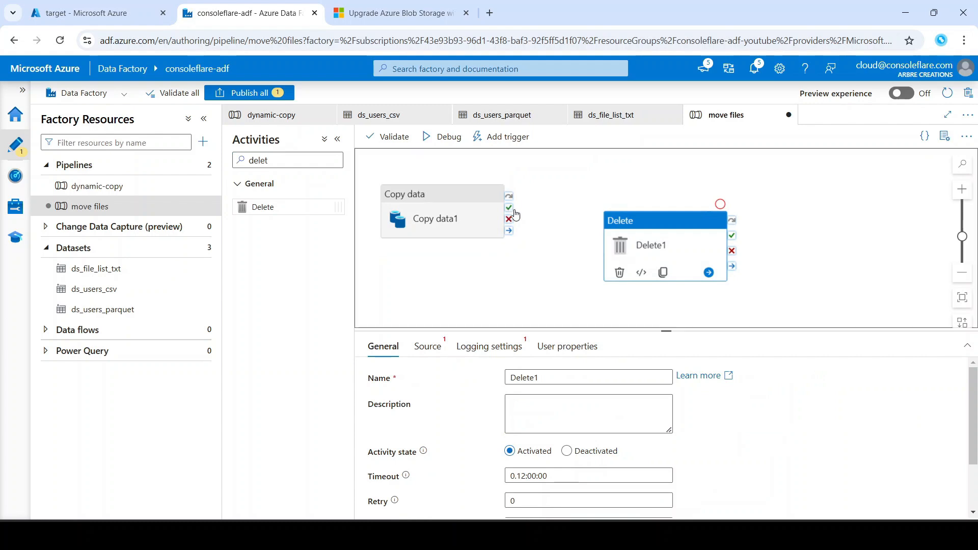
{"action": "mouse_move", "coordinate": [508, 208]}
{"action": "left_mouse_down"}
{"action": "mouse_move", "coordinate": [633, 259]}
{"action": "mouse_move", "coordinate": [608, 221]}
{"action": "left_mouse_up"}
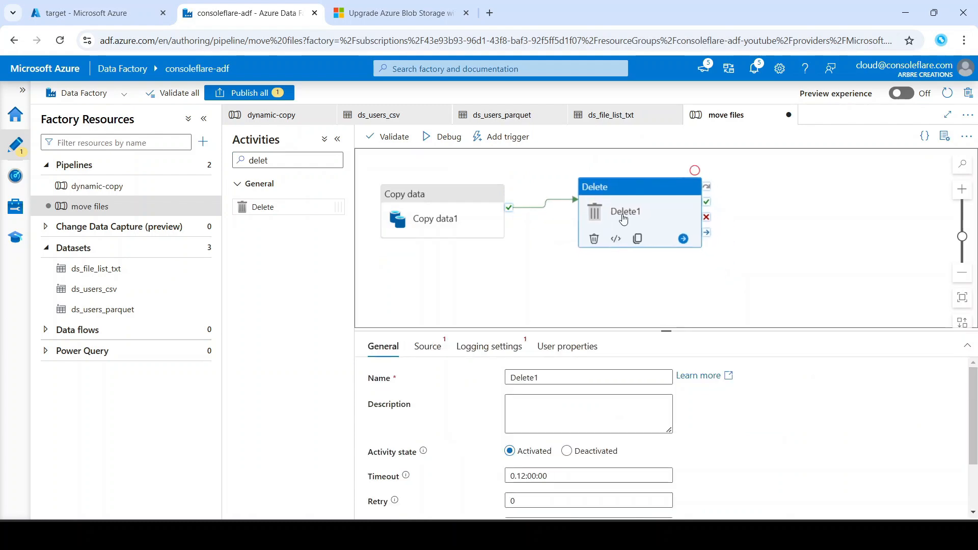
{"action": "left_click", "coordinate": [547, 378]}
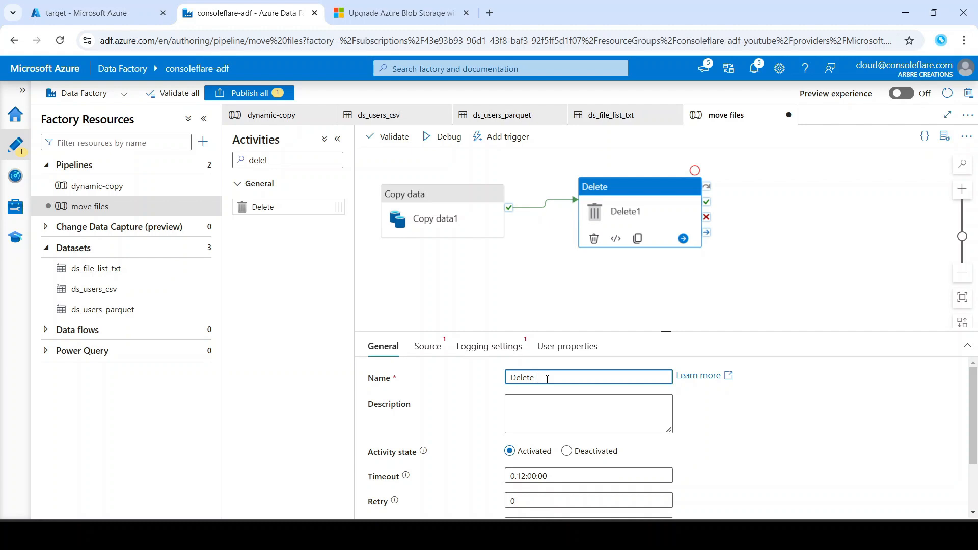
{"action": "type", "text": "so"}
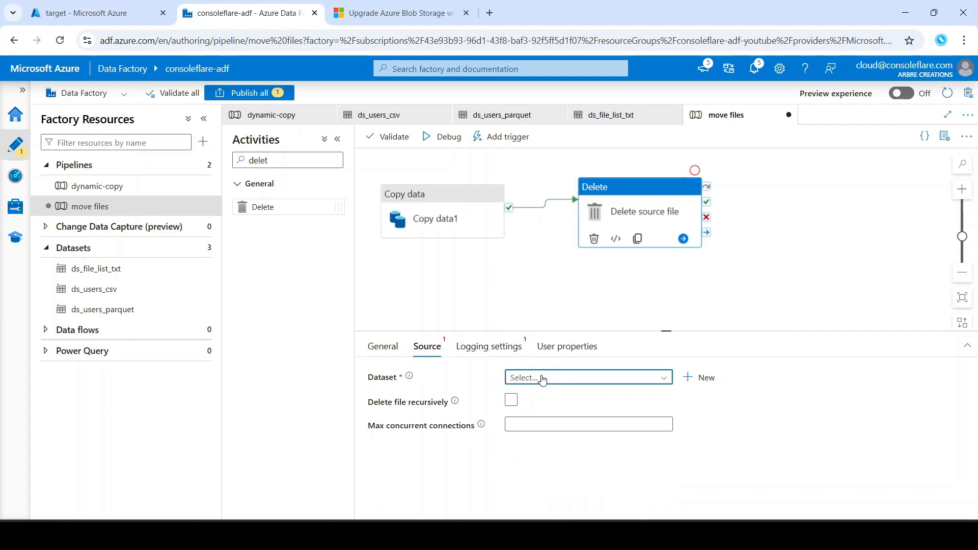
- Set the Delete activity's dataset to ds_users_parquet with users.parquet as the filename parameter
{"action": "left_click", "coordinate": [538, 377]}
{"action": "left_click", "coordinate": [550, 436]}
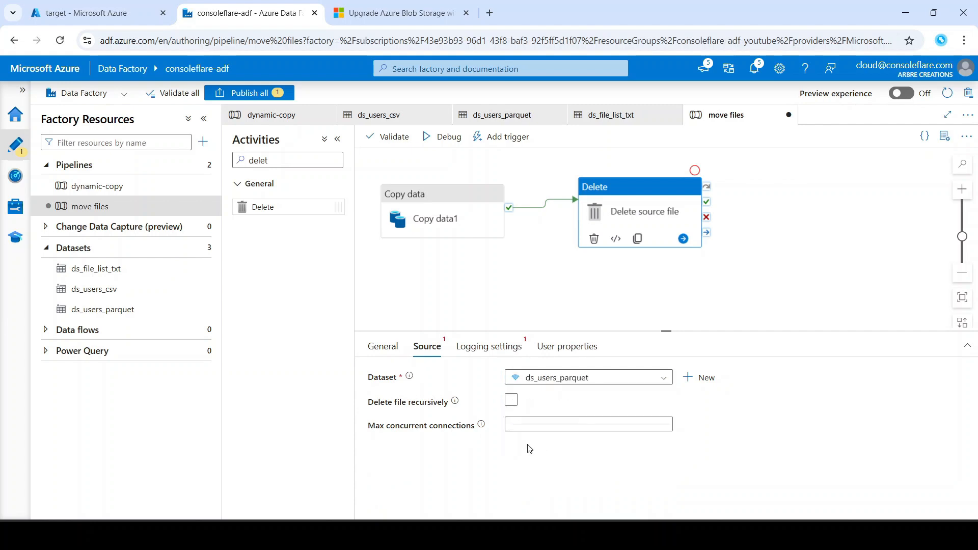
{"action": "left_click", "coordinate": [638, 441]}
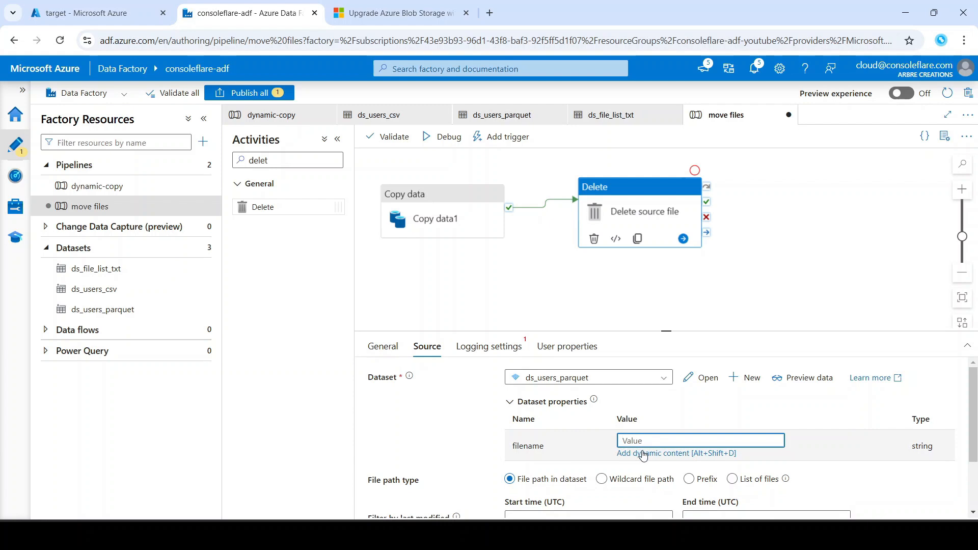
{"action": "type", "text": "users.parquet"}
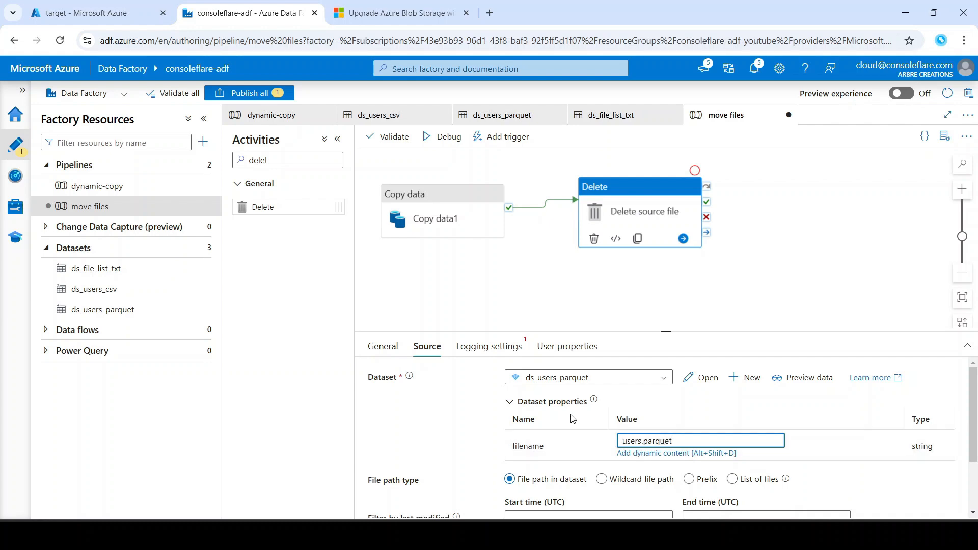
- Shift the Copy data activity slightly closer to the Delete activity on the canvas and clear the activities search
{"action": "left_click", "coordinate": [423, 209]}
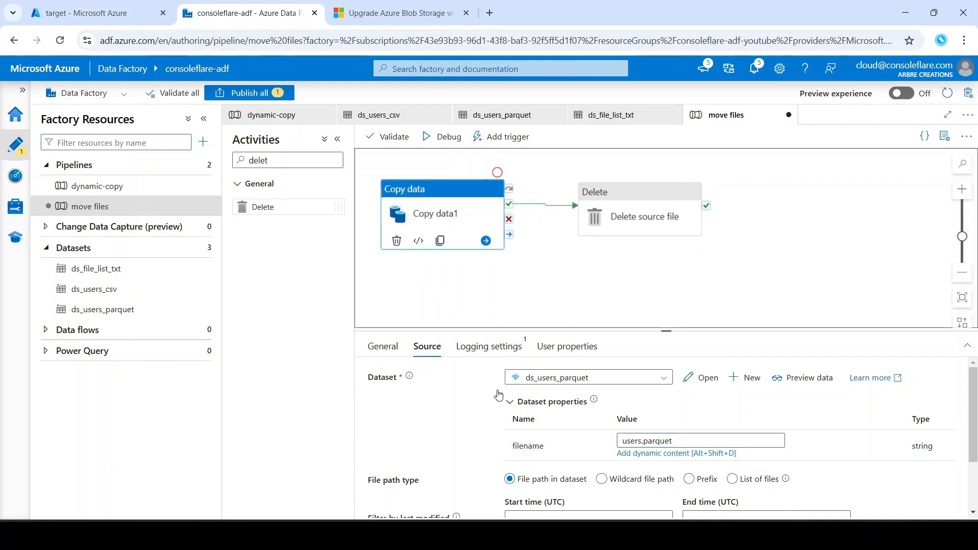
{"action": "left_click", "coordinate": [634, 208]}
{"action": "left_click_drag", "start_coordinate": [474, 222], "coordinate": [497, 235]}
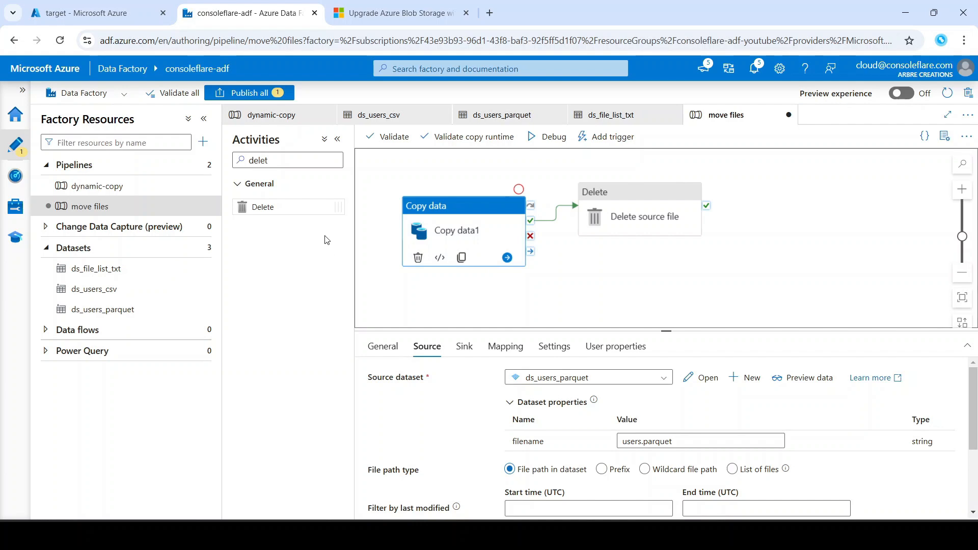
{"action": "double_click", "coordinate": [248, 155]}
{"action": "key", "text": "BackSpace"}
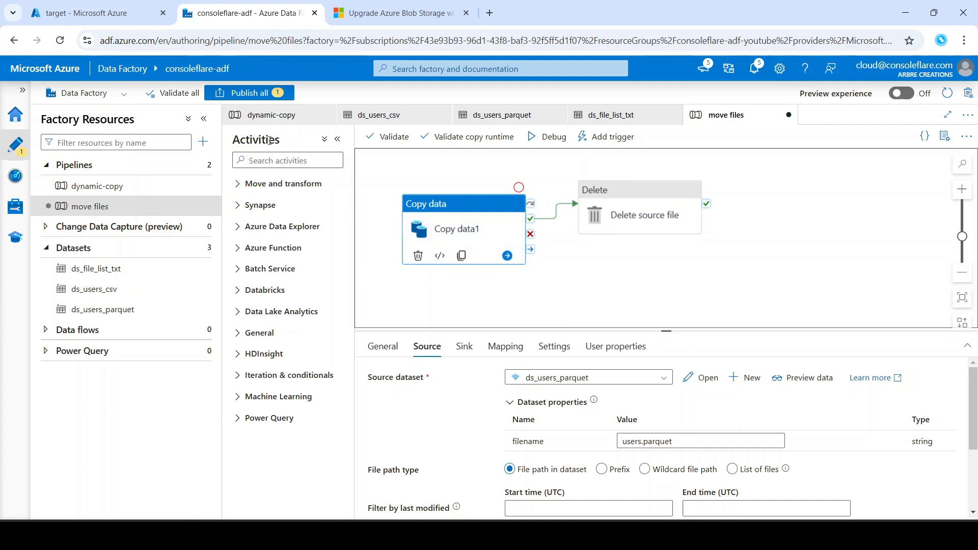
- Try a debug run of the pipeline and go to the Delete activity's logging settings from the validation output
{"action": "left_click", "coordinate": [547, 137]}
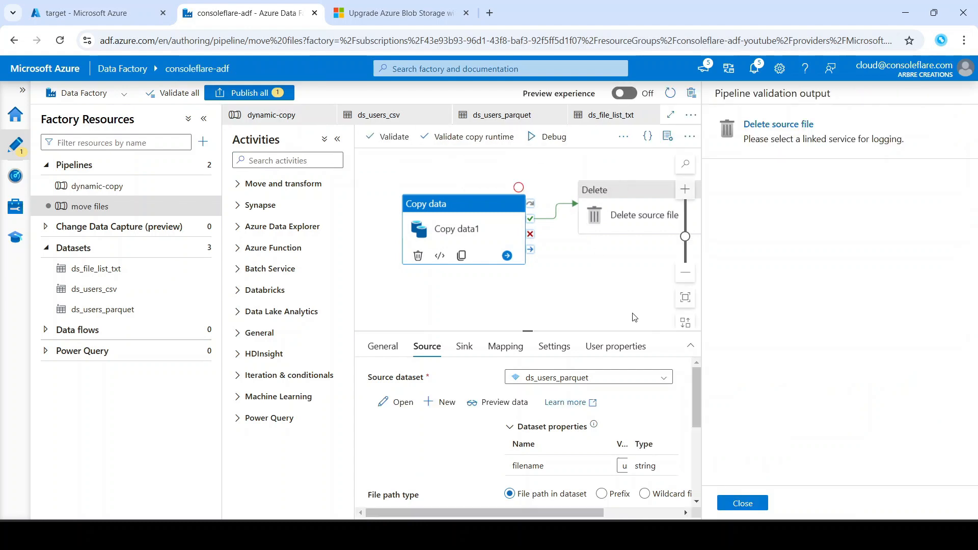
{"action": "left_click", "coordinate": [809, 133]}
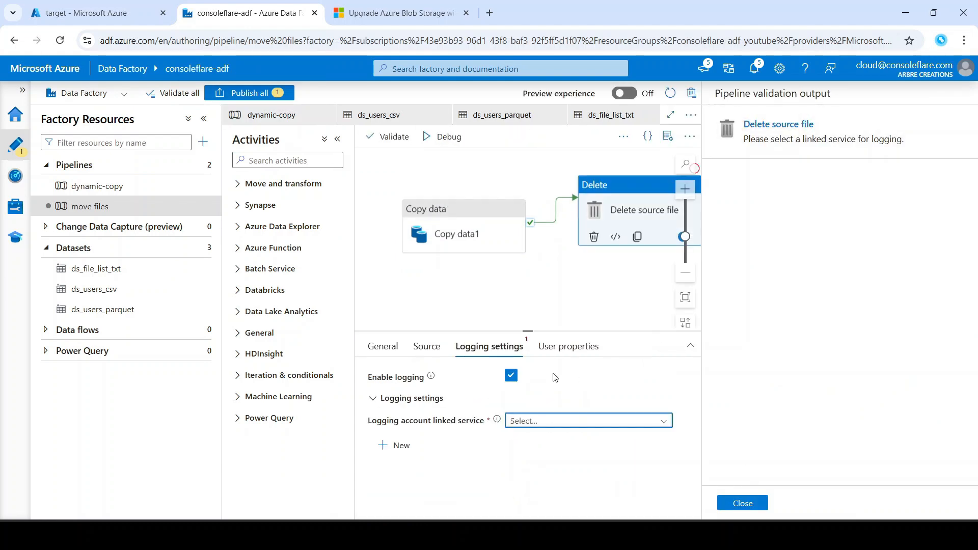
{"action": "left_click", "coordinate": [743, 504]}
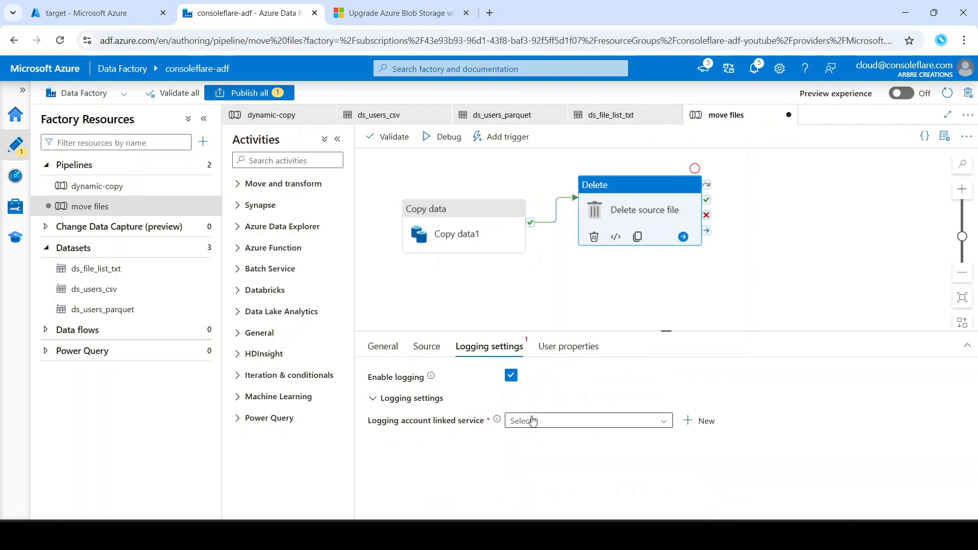
- Set the Delete activity's logging linked service to AzureBlobStorage1 and its log folder path to target/logs
{"action": "left_click", "coordinate": [536, 428]}
{"action": "left_click", "coordinate": [536, 453]}
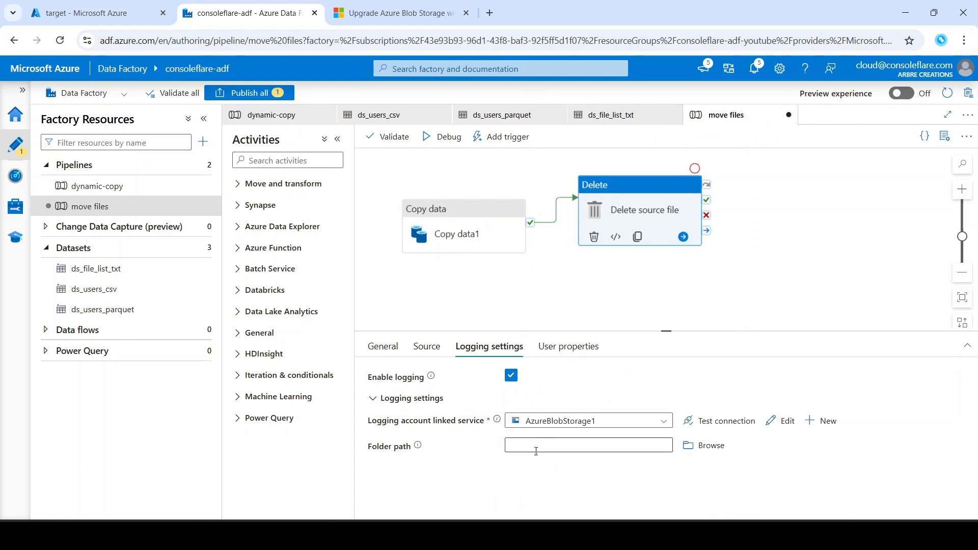
{"action": "left_click", "coordinate": [527, 449]}
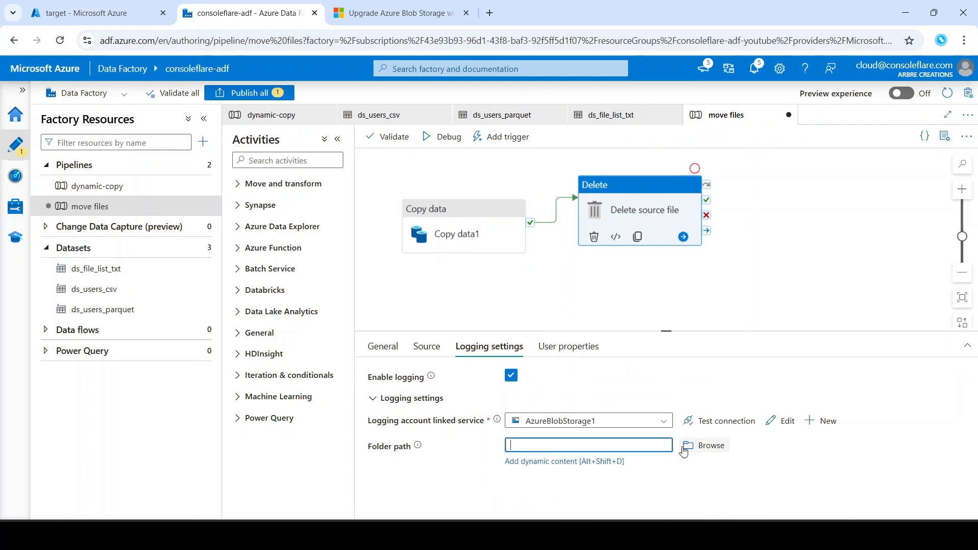
{"action": "type", "text": "target/logs"}
- Start a debug run of the move files pipeline and check the target container's files while it runs
{"action": "left_click", "coordinate": [430, 144]}
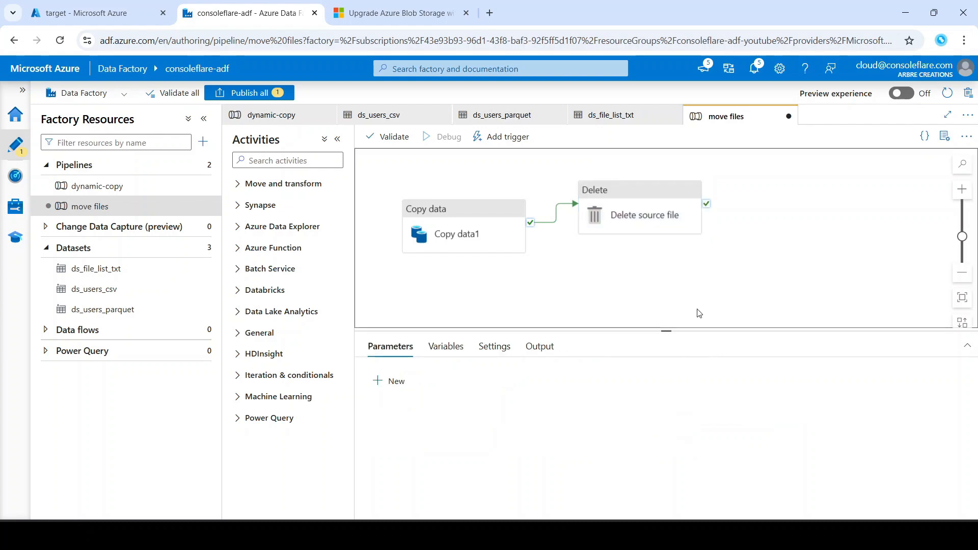
{"action": "left_click_drag", "start_coordinate": [637, 214], "coordinate": [655, 233]}
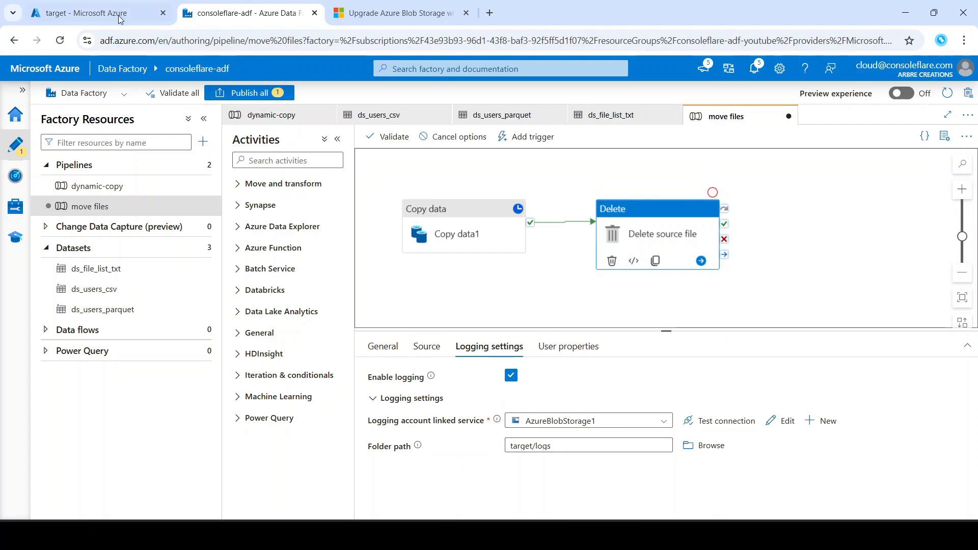
{"action": "left_click", "coordinate": [102, 13]}
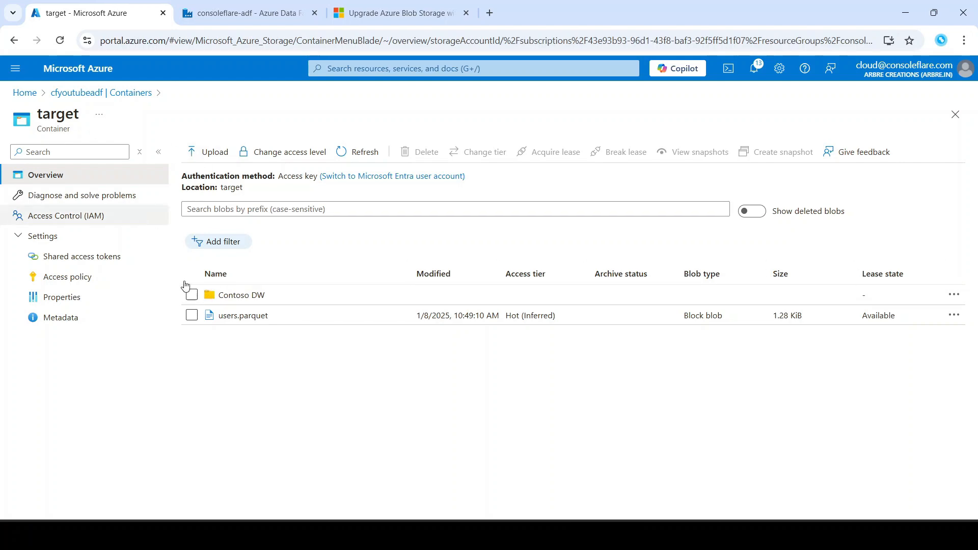
{"action": "left_click", "coordinate": [265, 11]}
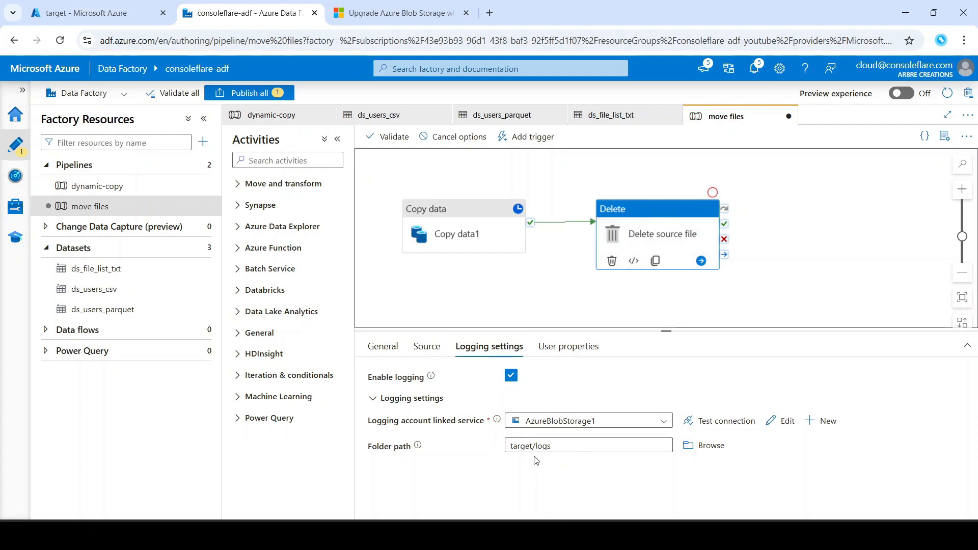
- Show the pipeline's run output and keep refreshing it until Copy data1 and Delete source file have finished
{"action": "left_click", "coordinate": [537, 277]}
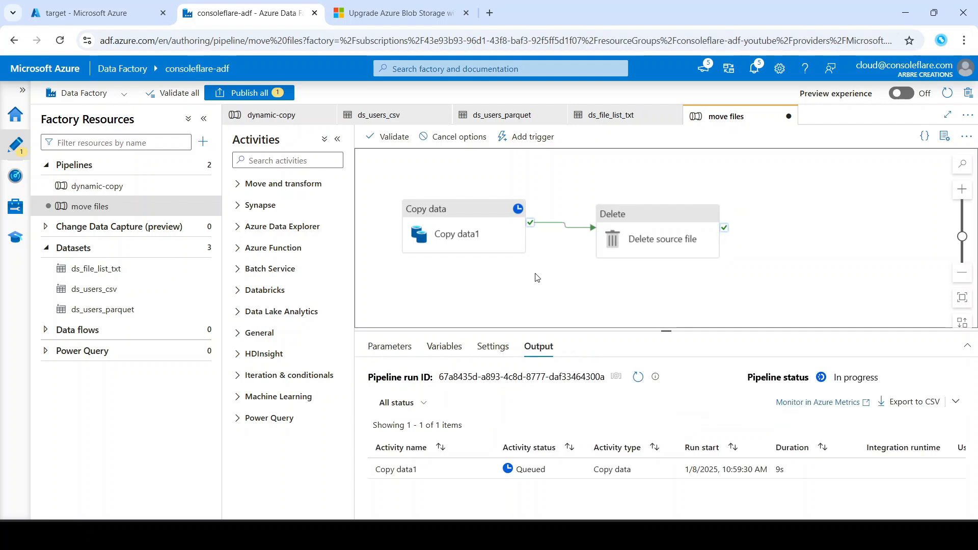
{"action": "left_click", "coordinate": [637, 377]}
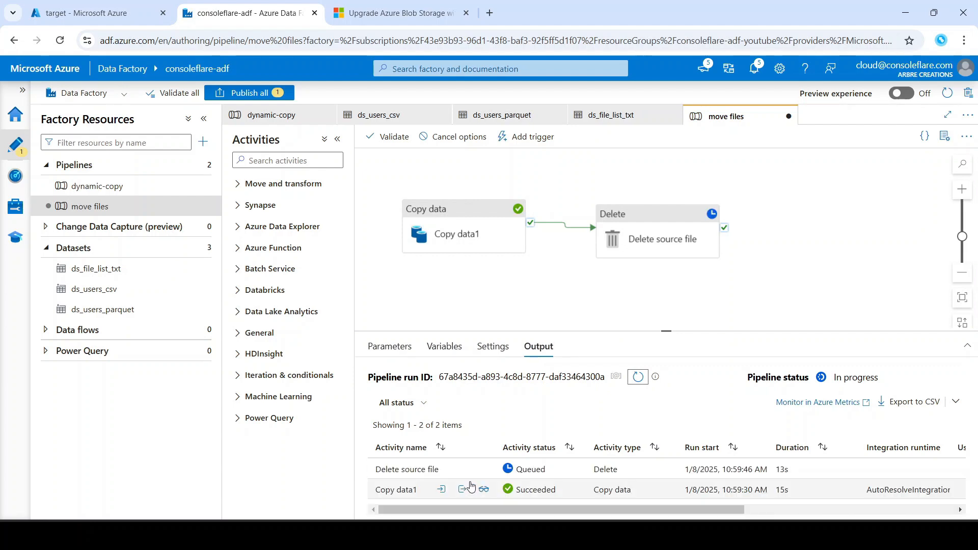
{"action": "left_click", "coordinate": [637, 377]}
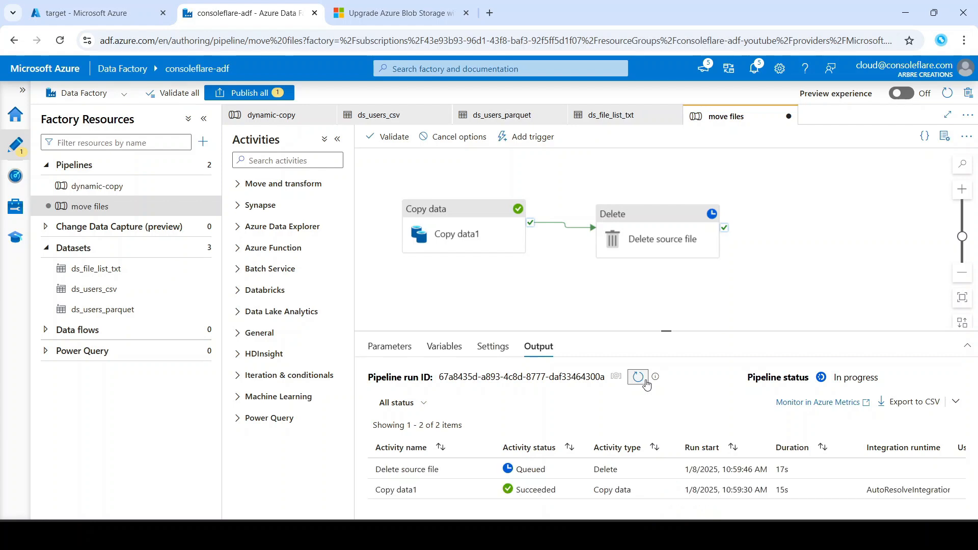
{"action": "left_click", "coordinate": [638, 376]}
{"action": "left_click", "coordinate": [637, 378]}
{"action": "left_click", "coordinate": [637, 378]}
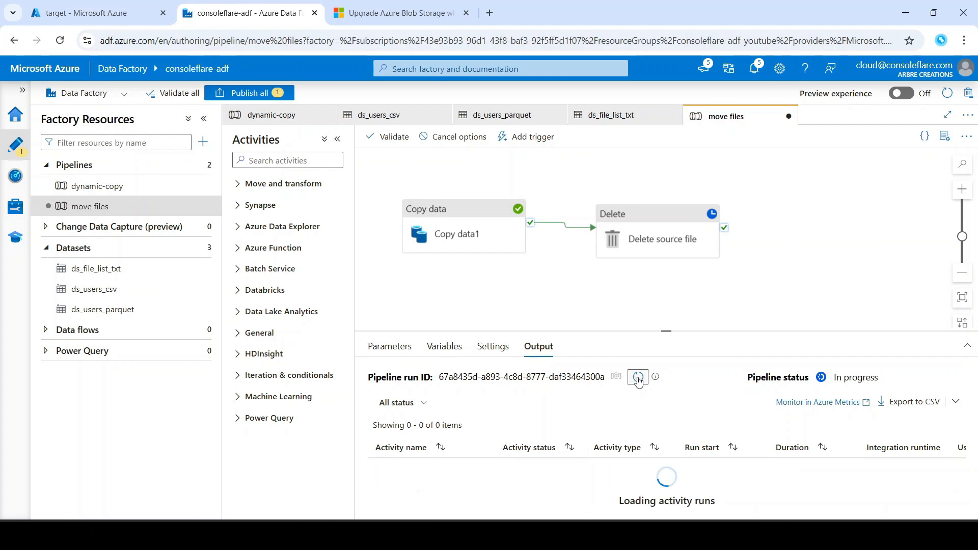
{"action": "left_click", "coordinate": [638, 377]}
{"action": "left_click", "coordinate": [638, 378]}
{"action": "left_click", "coordinate": [638, 377]}
{"action": "left_click", "coordinate": [640, 378]}
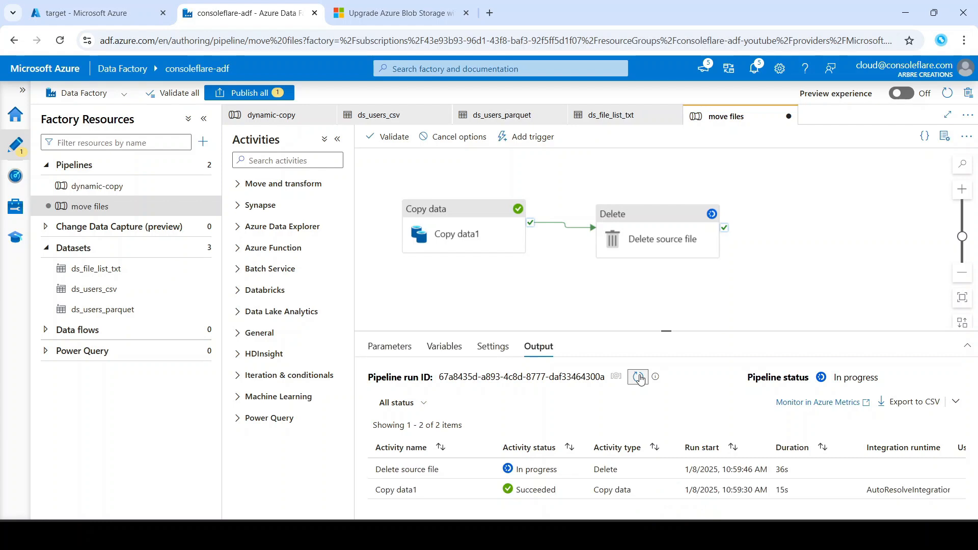
{"action": "left_click", "coordinate": [639, 378]}
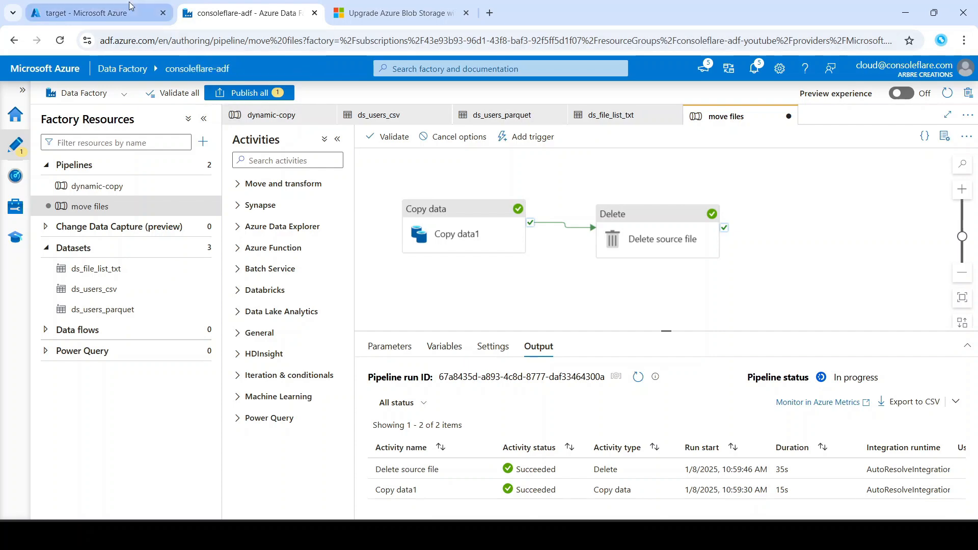
- Refresh the target container and check its root and Contoso DW folder for users.parquet
{"action": "left_click", "coordinate": [86, 13]}
{"action": "left_click", "coordinate": [358, 151]}
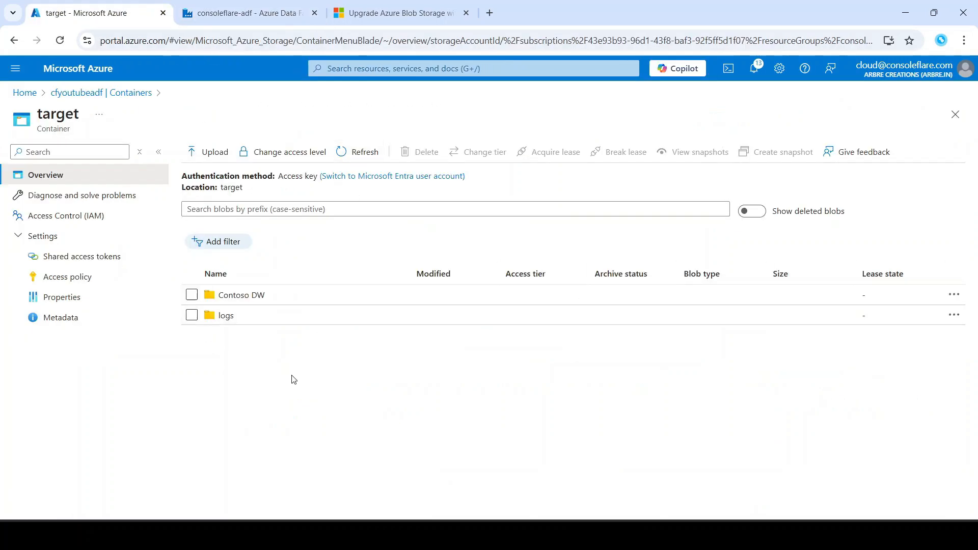
{"action": "left_click", "coordinate": [230, 295]}
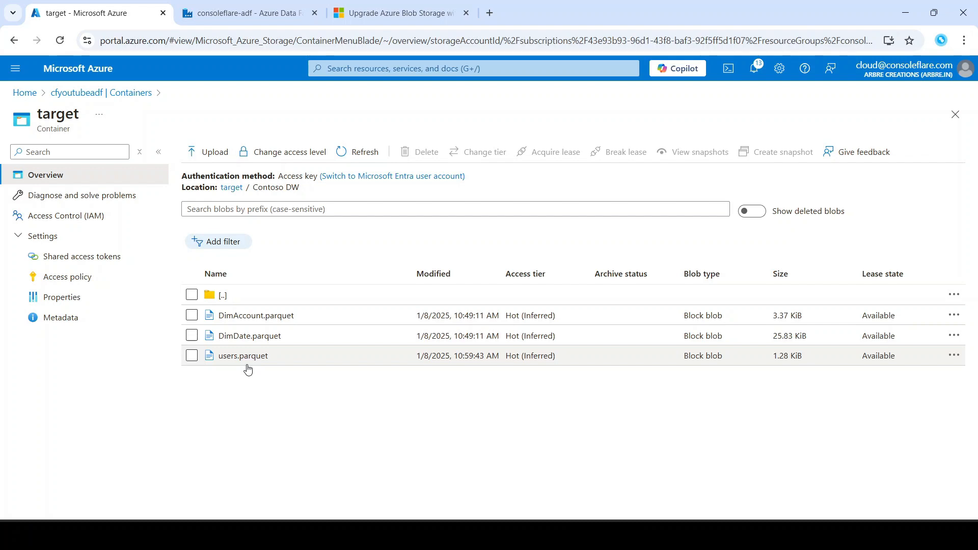
- Return to the move files pipeline and review its Copy data and Delete source file activities
{"action": "left_click", "coordinate": [246, 13]}
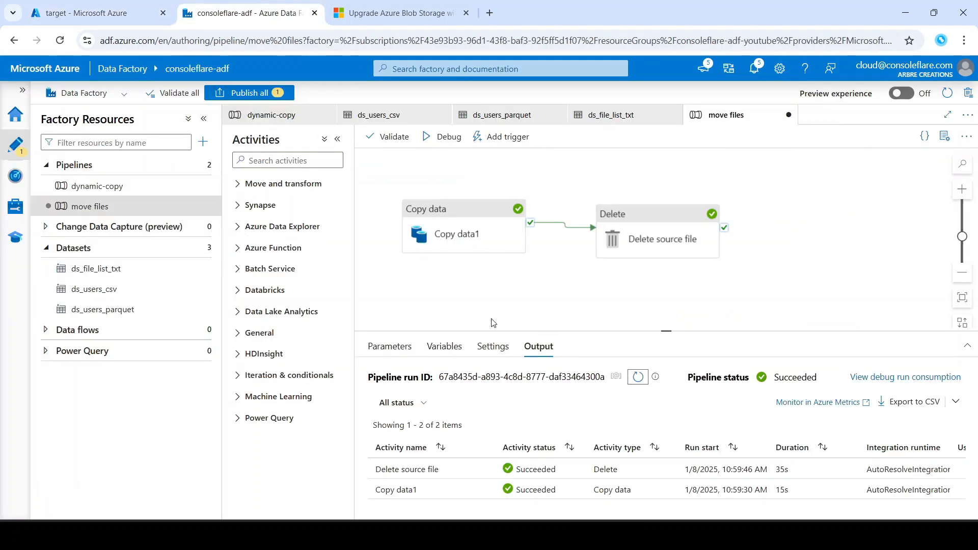
{"action": "left_click", "coordinate": [437, 220]}
{"action": "left_click", "coordinate": [670, 230]}
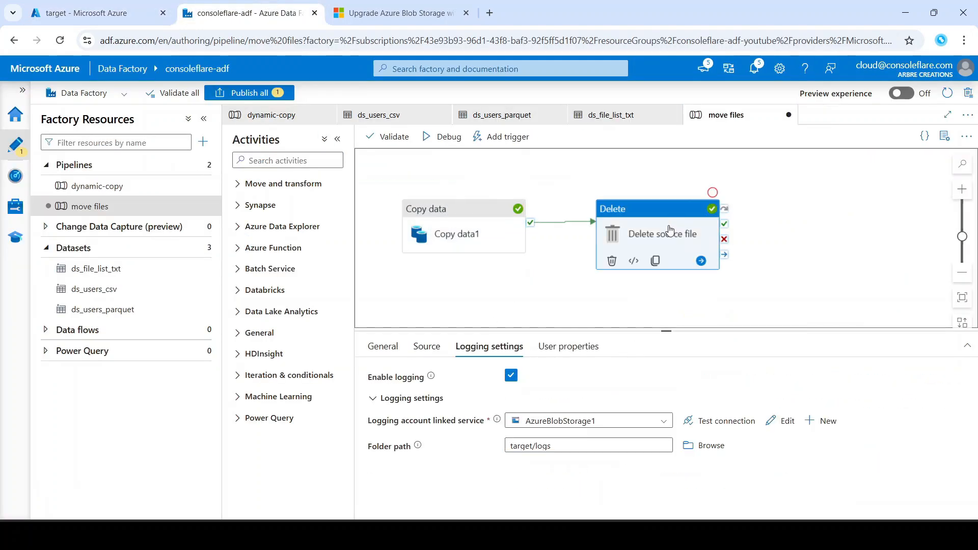